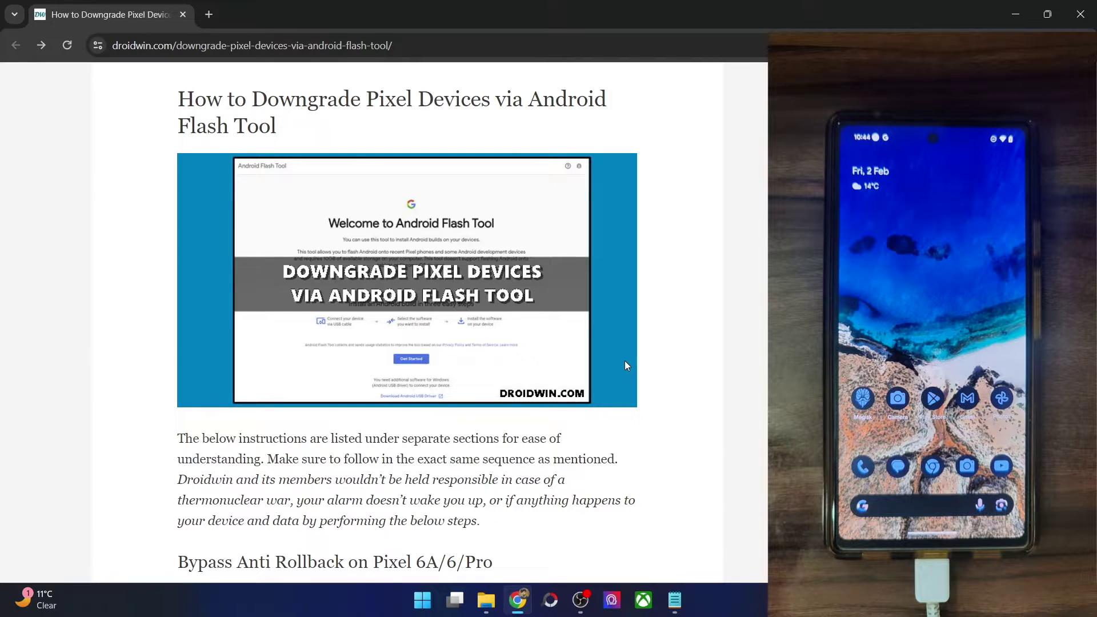
Step: Read the guide's anti-rollback and Android SDK sections, and show the platform-tools folder in a maximized File Explorer window
{"action": "scroll", "coordinate": [624, 362], "scroll_direction": "down", "scroll_amount": 9}
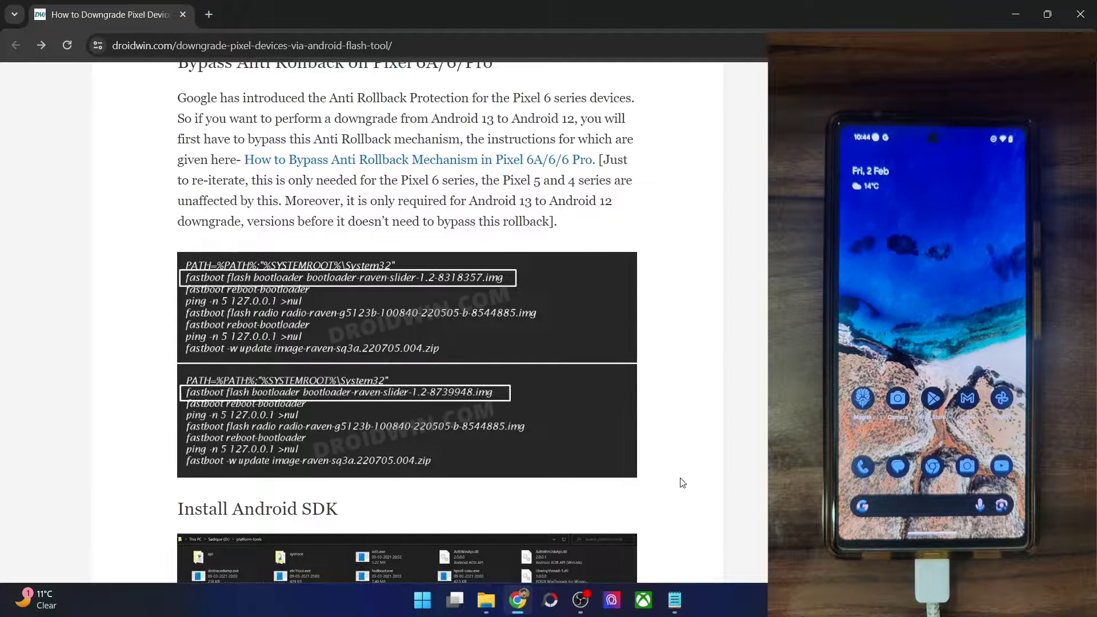
{"action": "scroll", "coordinate": [679, 476], "scroll_direction": "down", "scroll_amount": 3}
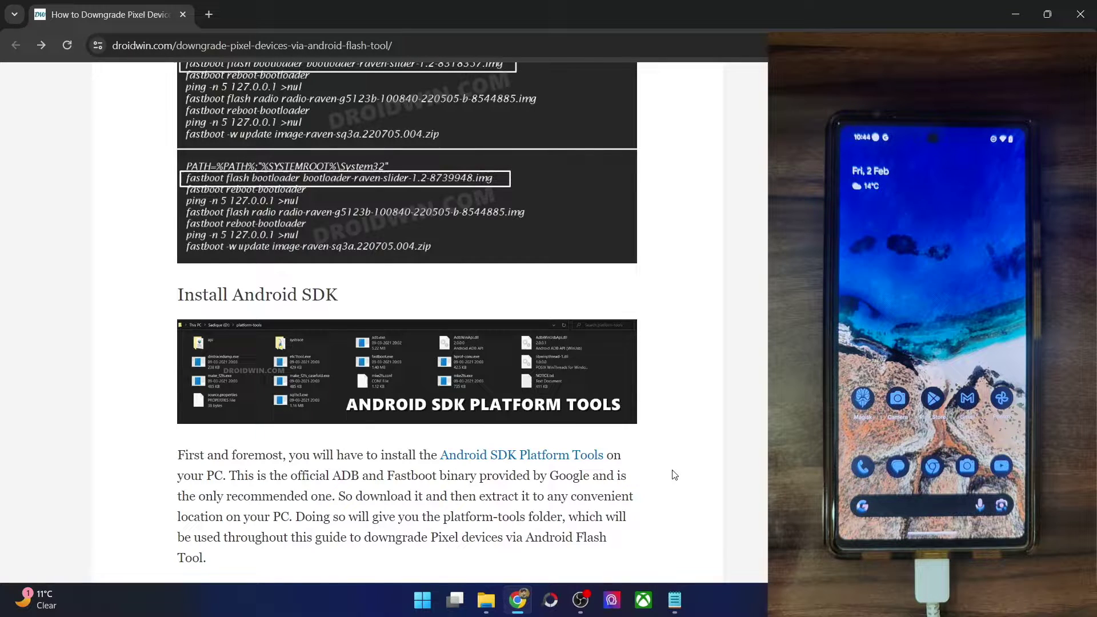
{"action": "left_click", "coordinate": [486, 600]}
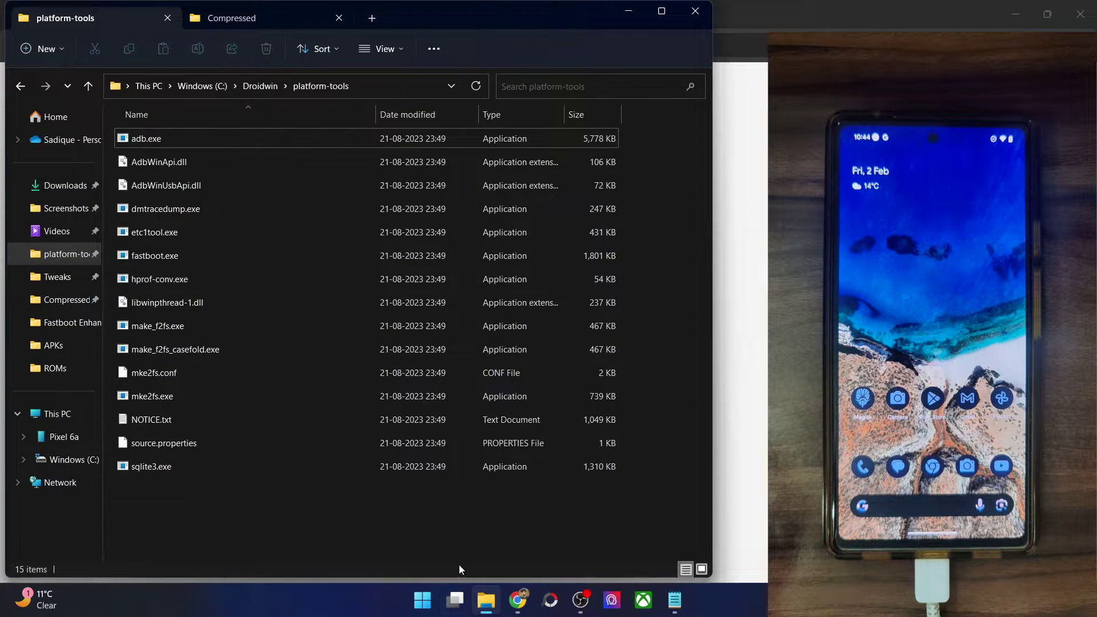
{"action": "double_click", "coordinate": [560, 16]}
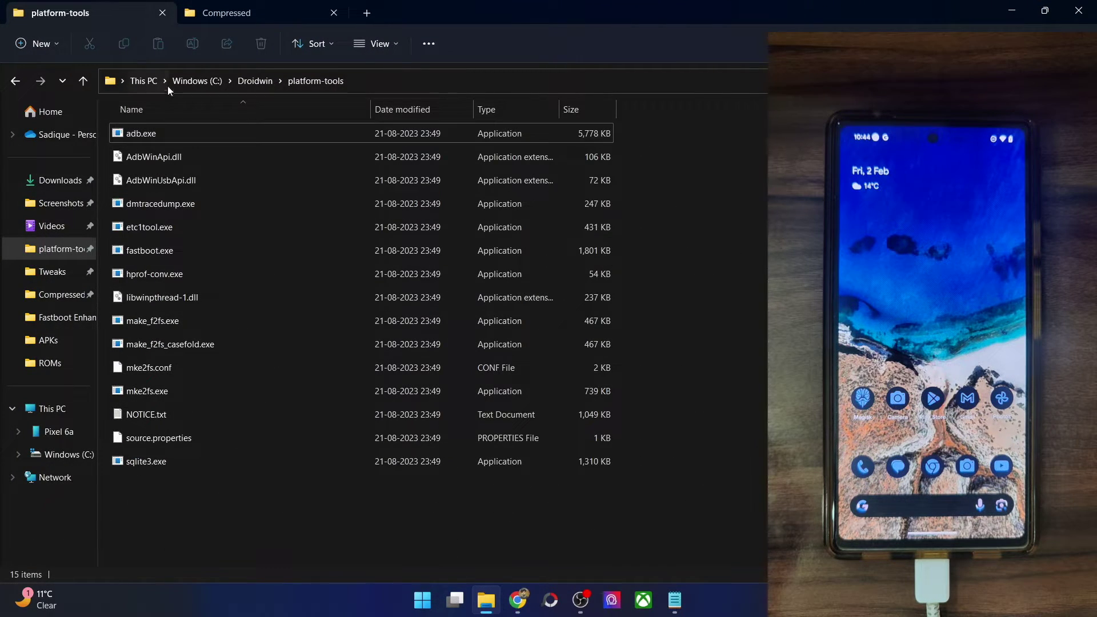
{"action": "left_click_drag", "start_coordinate": [666, 500], "coordinate": [411, 166]}
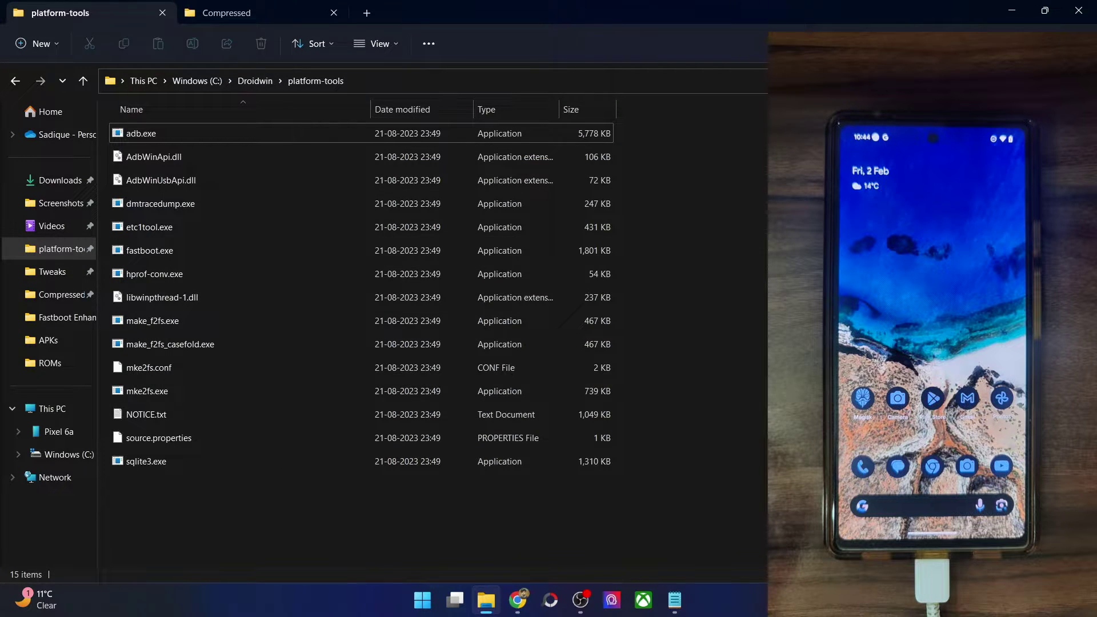
Step: Return to the downgrade guide in Chrome and read the sections on Google USB drivers and enabling USB debugging and OEM unlocking
{"action": "left_click", "coordinate": [518, 600]}
{"action": "scroll", "coordinate": [350, 389], "scroll_direction": "down", "scroll_amount": 1}
{"action": "scroll", "coordinate": [351, 388], "scroll_direction": "down", "scroll_amount": 4}
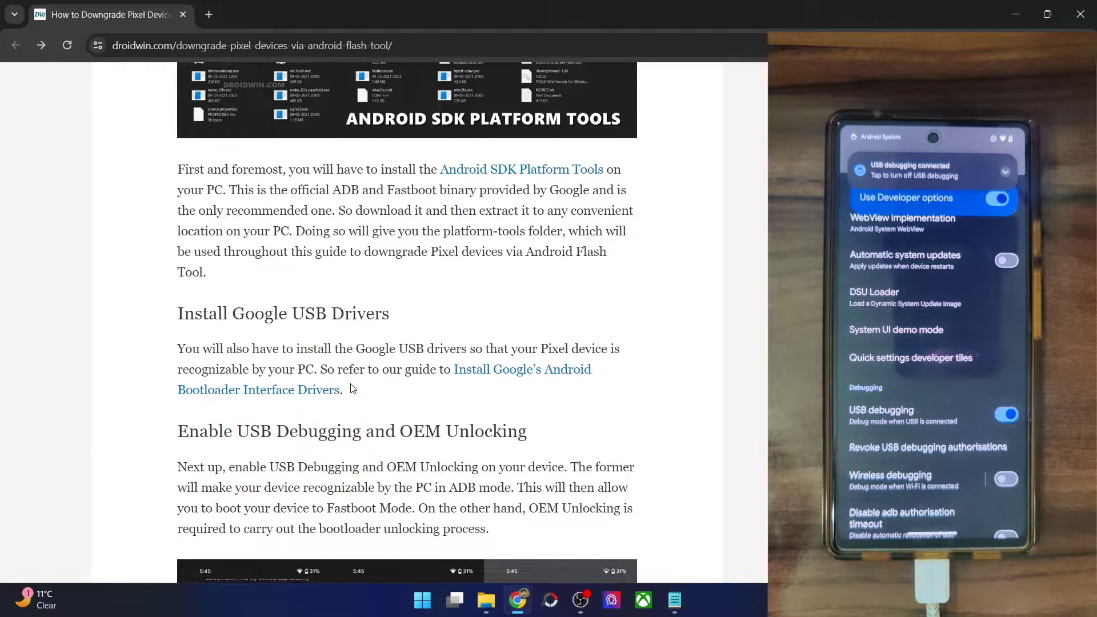
Step: Switch to File Explorer and launch a Command Prompt from the platform-tools folder
{"action": "left_click", "coordinate": [486, 599]}
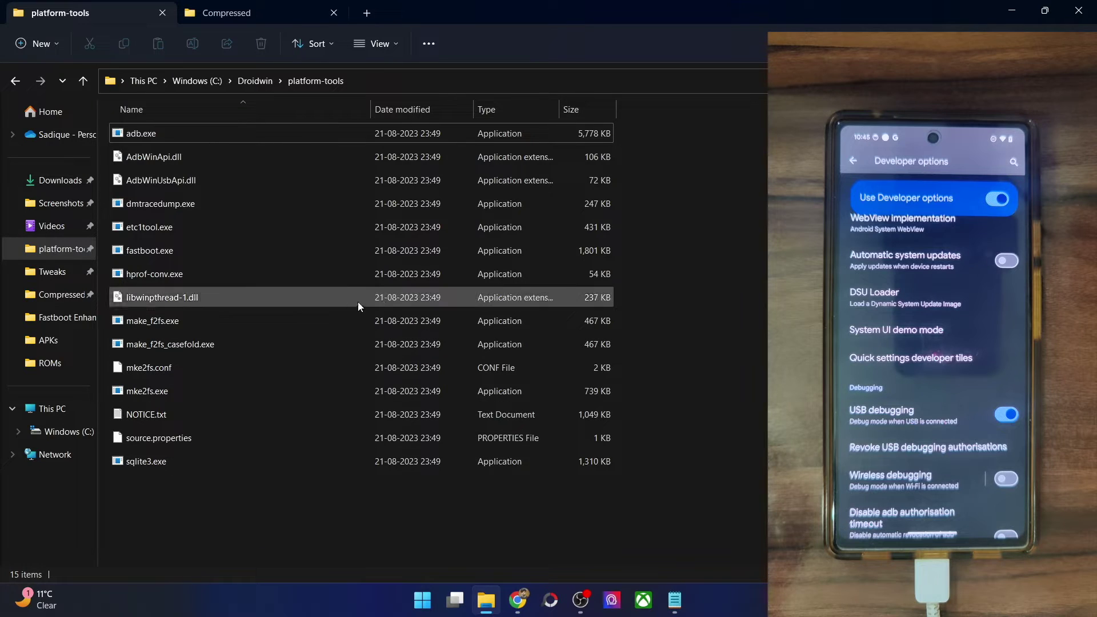
{"action": "left_click", "coordinate": [371, 78]}
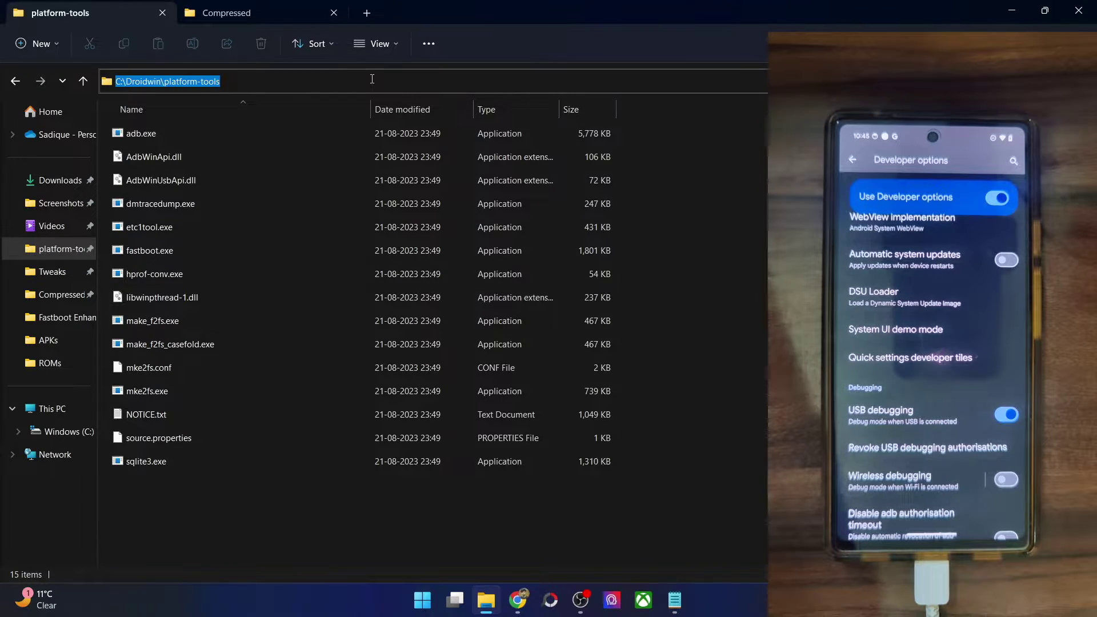
{"action": "type", "text": "cmd"}
{"action": "key", "text": "Return"}
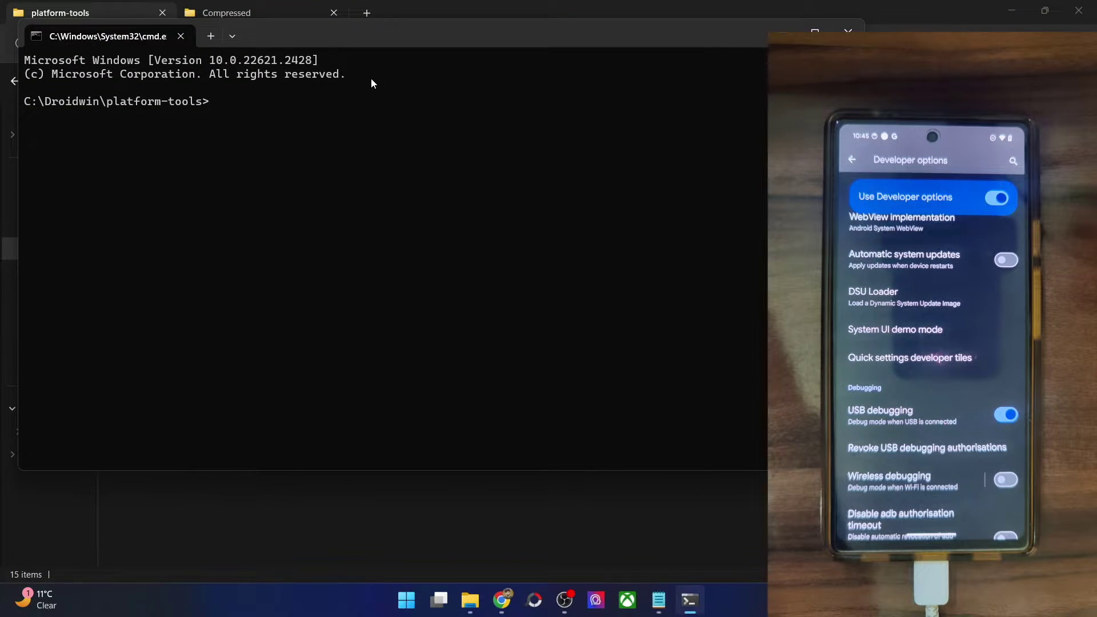
Step: Run "adb devices" to check the phone's connection, and highlight the listed device ID
{"action": "type", "text": "adb devices"}
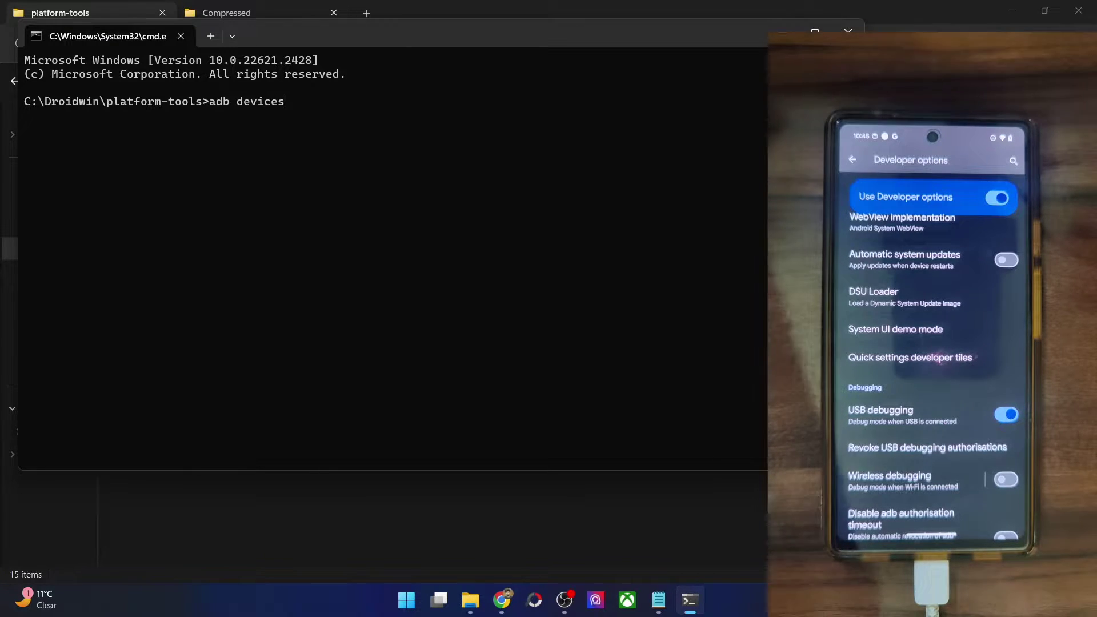
{"action": "key", "text": "Return"}
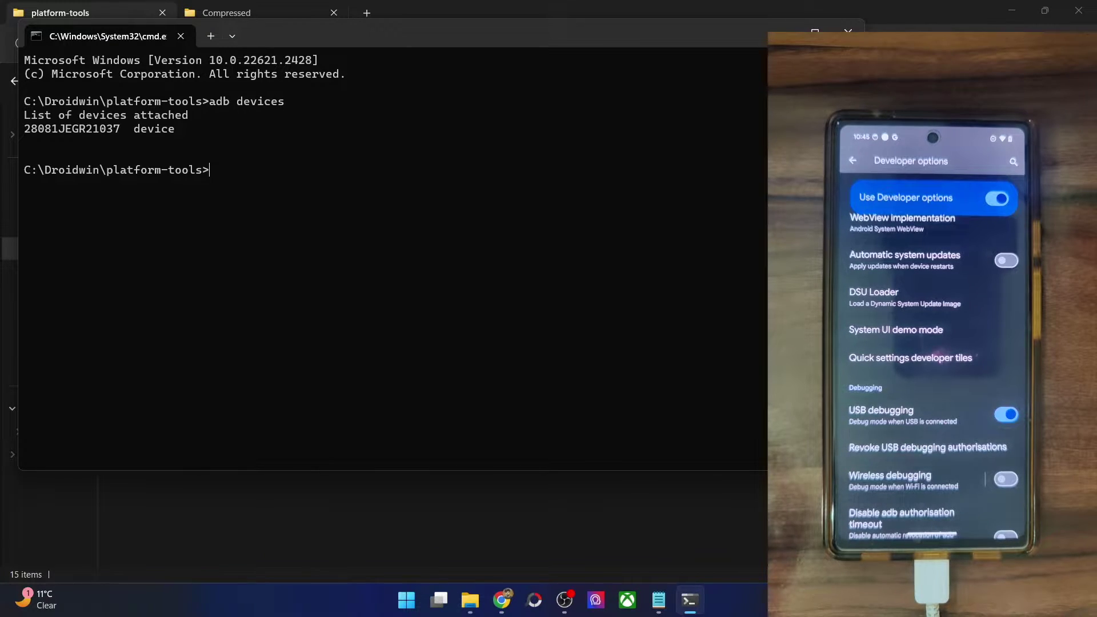
{"action": "double_click", "coordinate": [85, 131]}
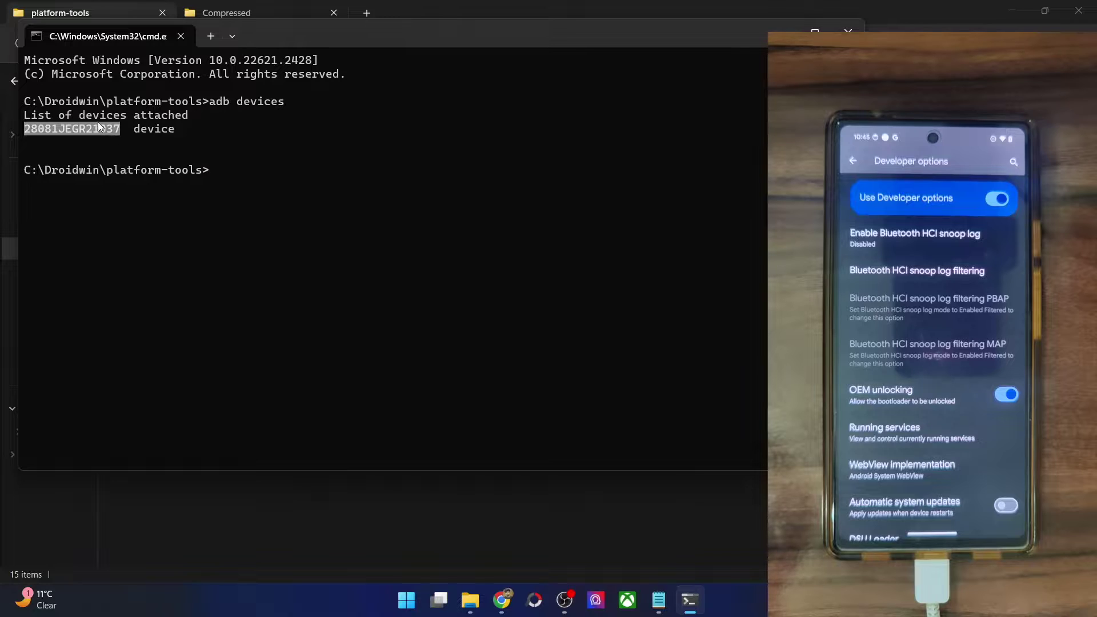
{"action": "left_click", "coordinate": [149, 161]}
Step: Return to the guide in Chrome and read through the Authorize USB Debugging and Unlock Bootloader sections
{"action": "left_click", "coordinate": [502, 600]}
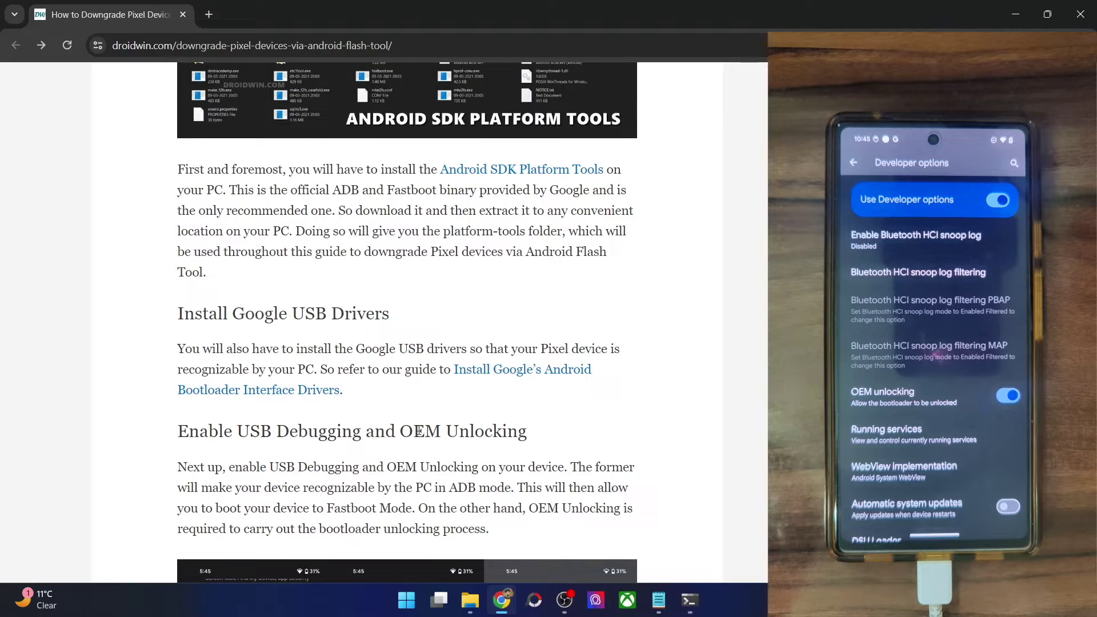
{"action": "scroll", "coordinate": [410, 433], "scroll_direction": "down", "scroll_amount": 10}
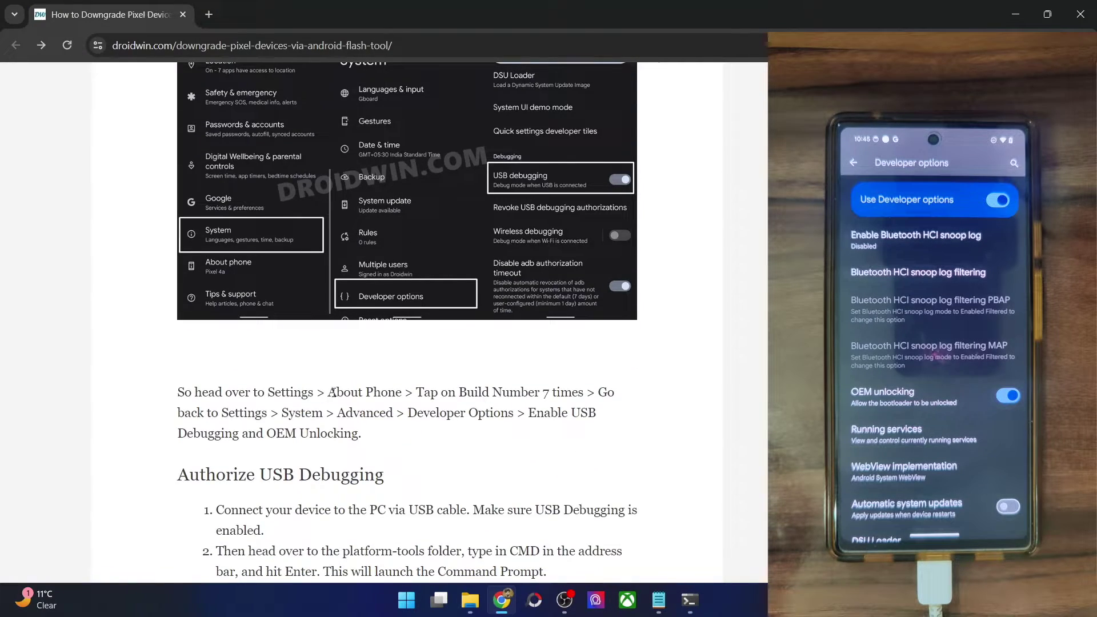
{"action": "scroll", "coordinate": [332, 392], "scroll_direction": "down", "scroll_amount": 15}
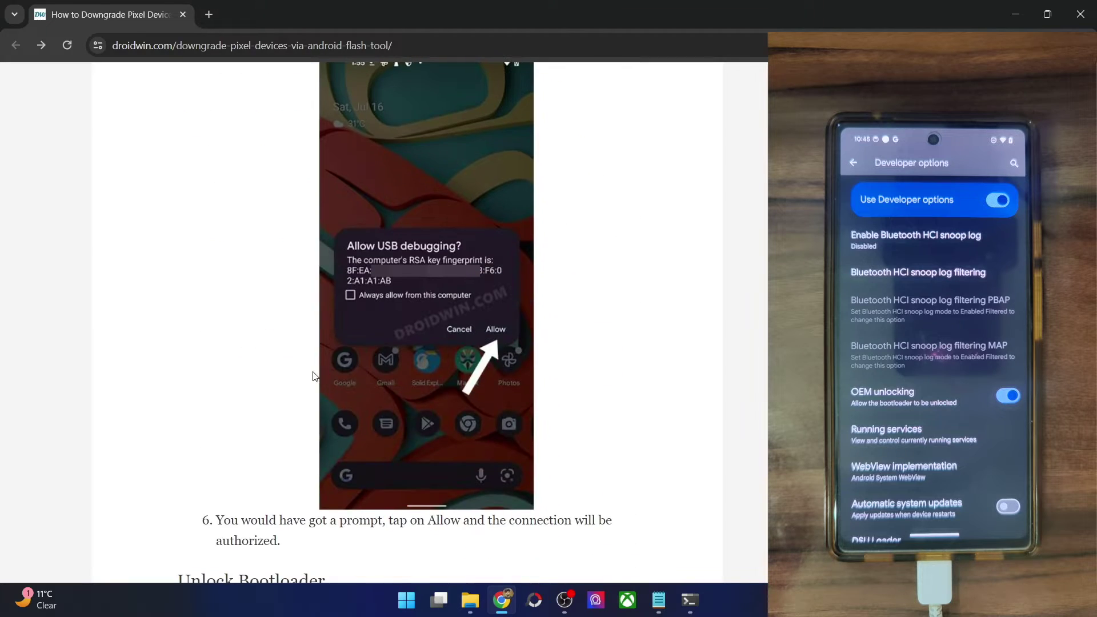
{"action": "scroll", "coordinate": [299, 372], "scroll_direction": "down", "scroll_amount": 2}
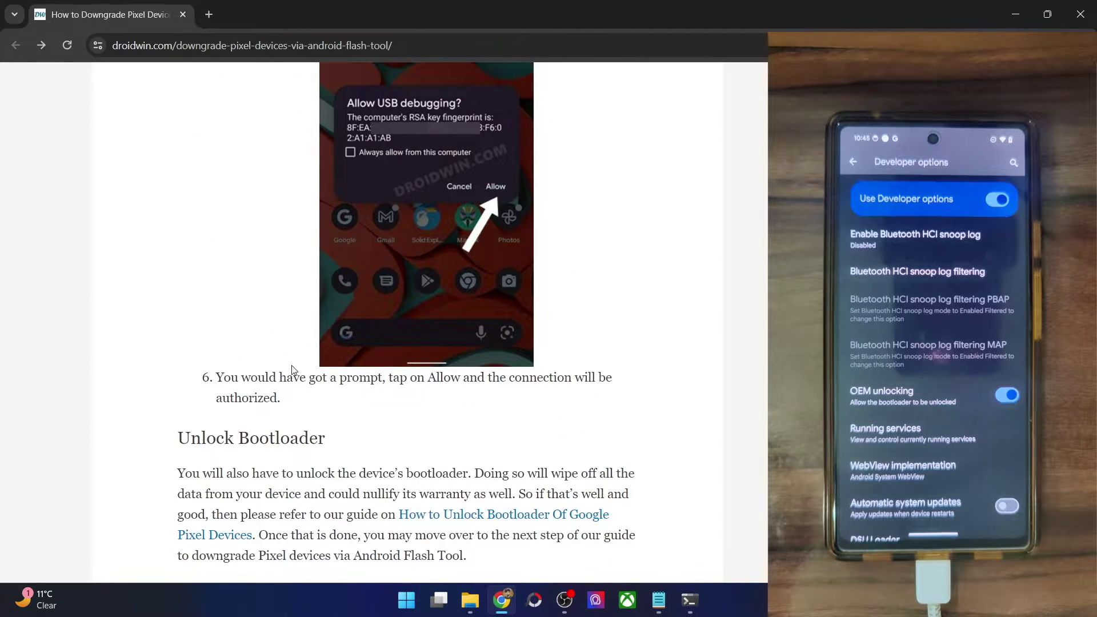
{"action": "scroll", "coordinate": [292, 370], "scroll_direction": "down", "scroll_amount": 1}
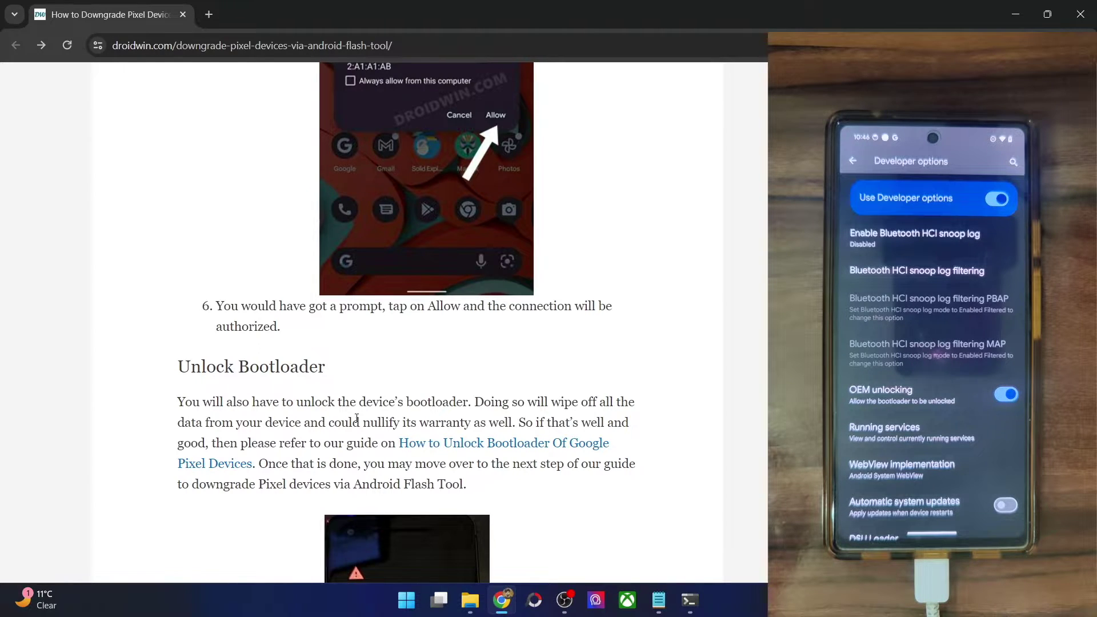
{"action": "scroll", "coordinate": [356, 418], "scroll_direction": "down", "scroll_amount": 5}
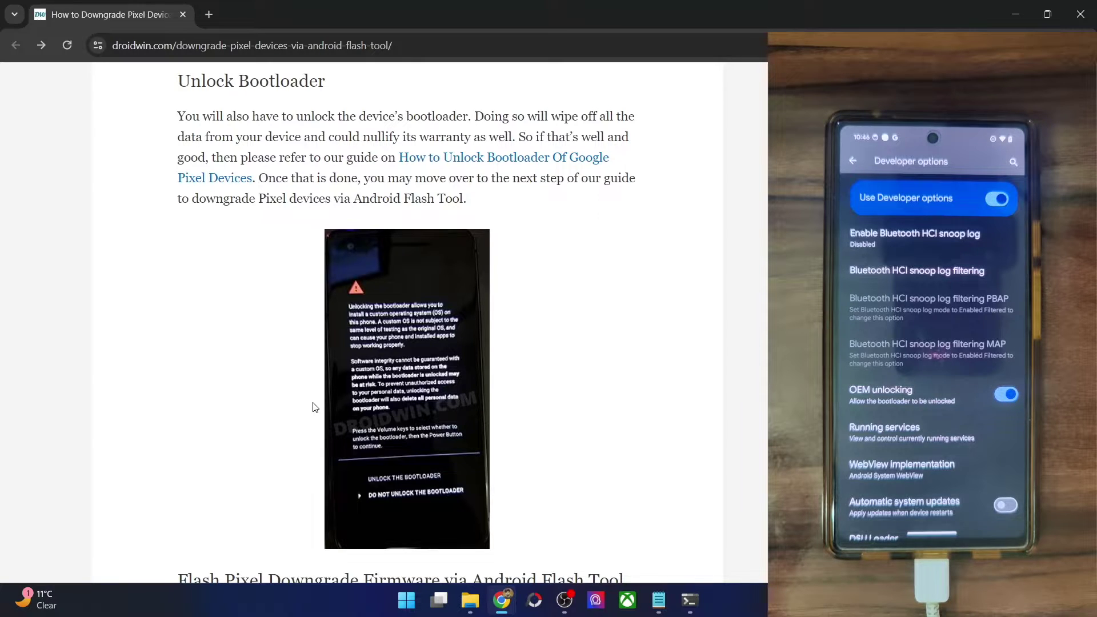
{"action": "scroll", "coordinate": [313, 407], "scroll_direction": "up", "scroll_amount": 10}
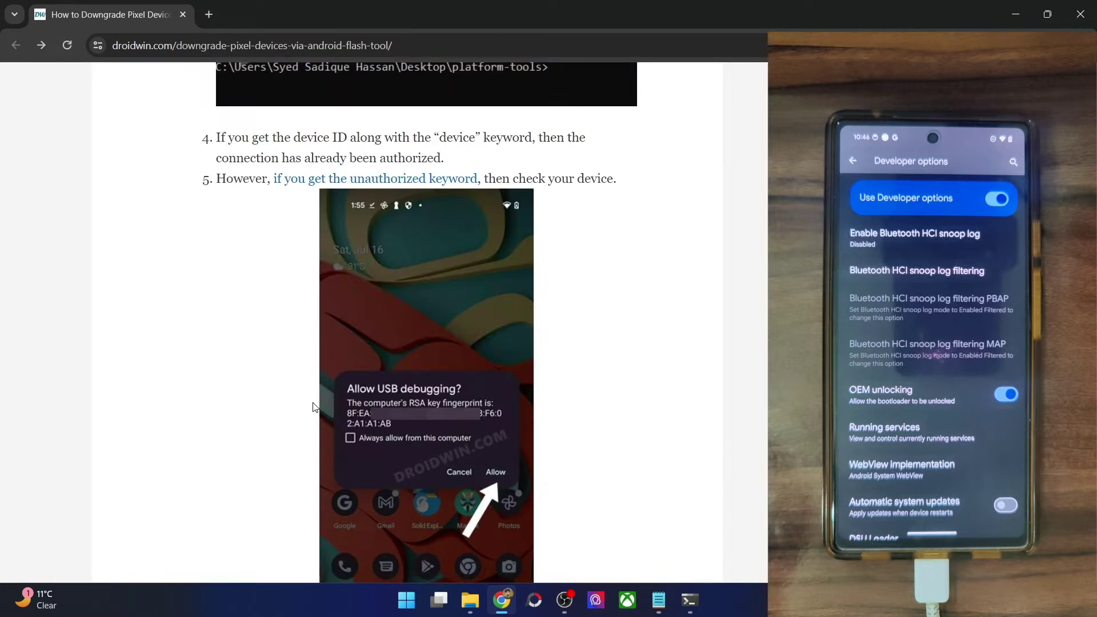
{"action": "scroll", "coordinate": [313, 406], "scroll_direction": "down", "scroll_amount": 14}
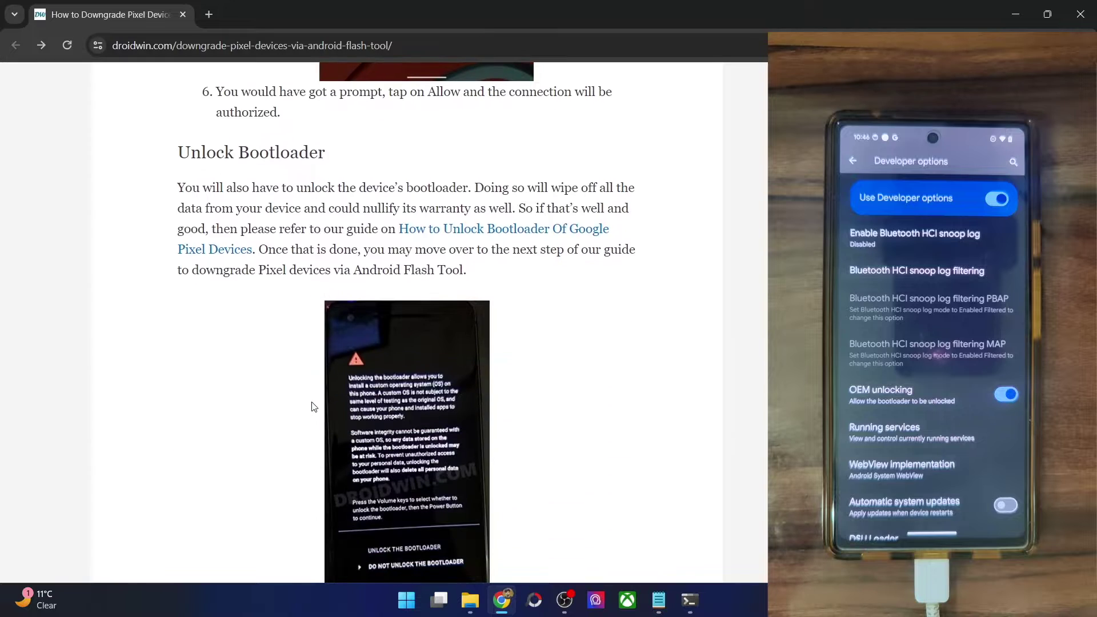
Step: Examine the section on flashing downgrade firmware via Android Flash Tool and its list of Pixel firmware links
{"action": "scroll", "coordinate": [313, 406], "scroll_direction": "down", "scroll_amount": 3}
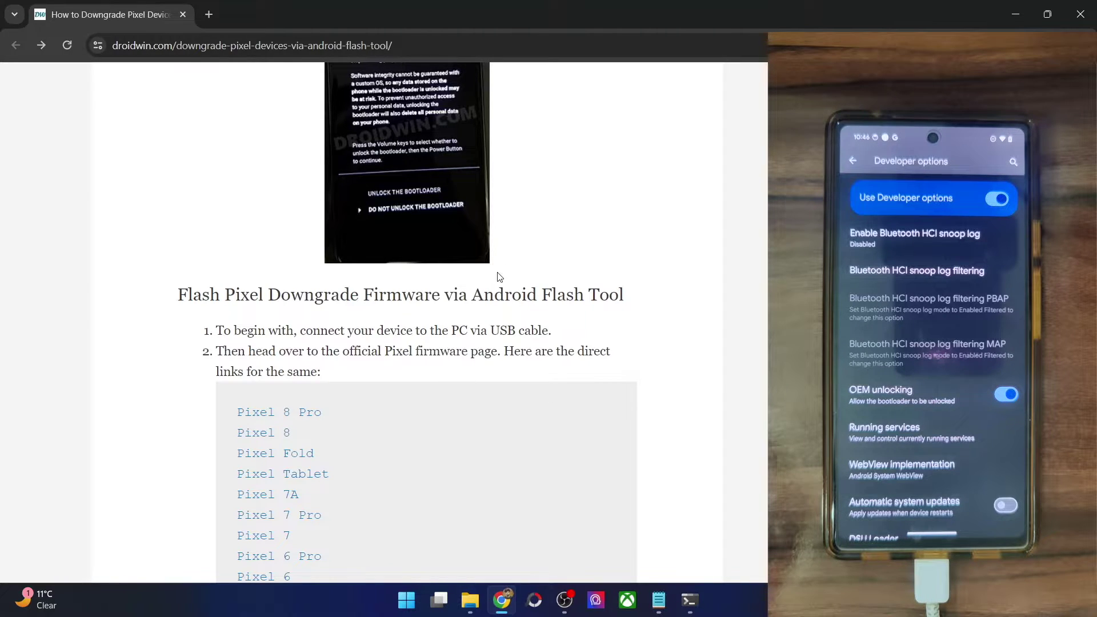
{"action": "left_click_drag", "start_coordinate": [476, 294], "coordinate": [639, 302]}
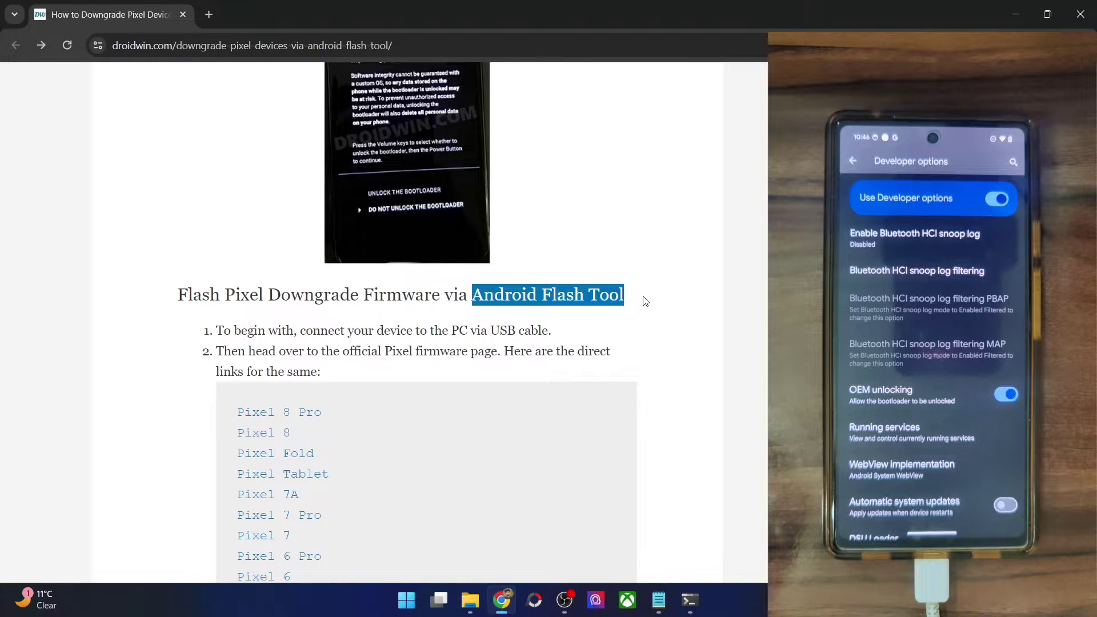
{"action": "left_click", "coordinate": [645, 301]}
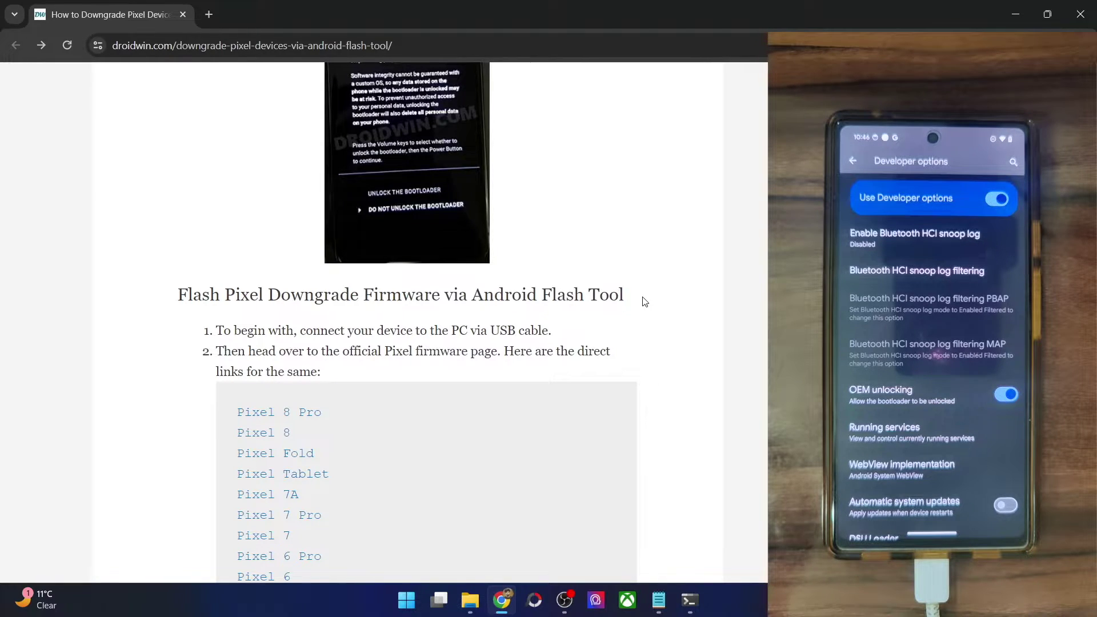
{"action": "scroll", "coordinate": [406, 280], "scroll_direction": "down", "scroll_amount": 3}
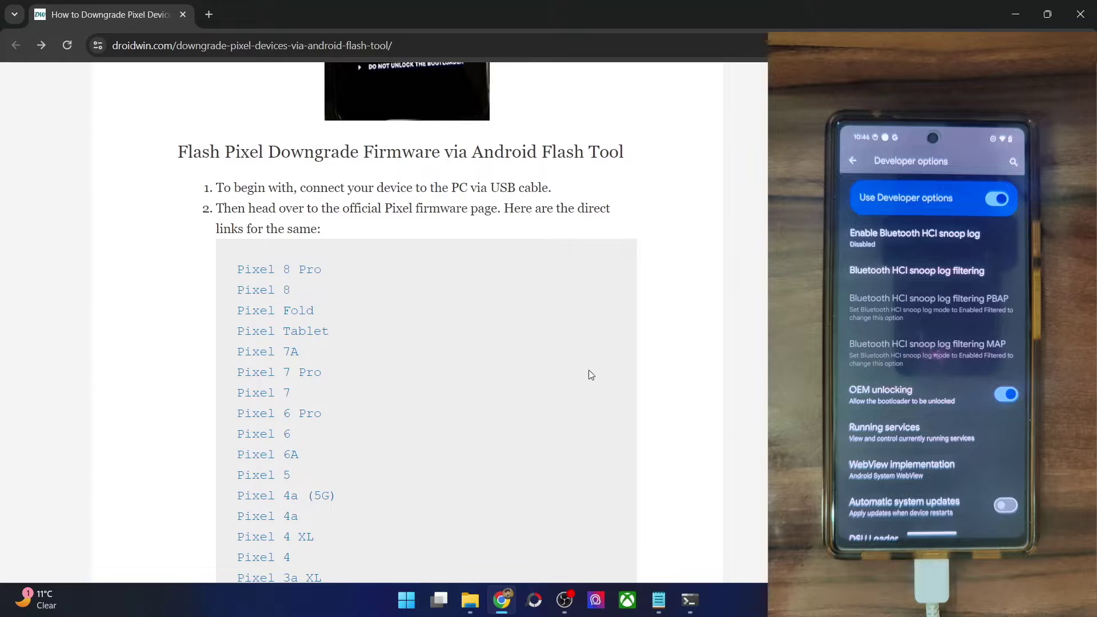
{"action": "scroll", "coordinate": [543, 380], "scroll_direction": "down", "scroll_amount": 1}
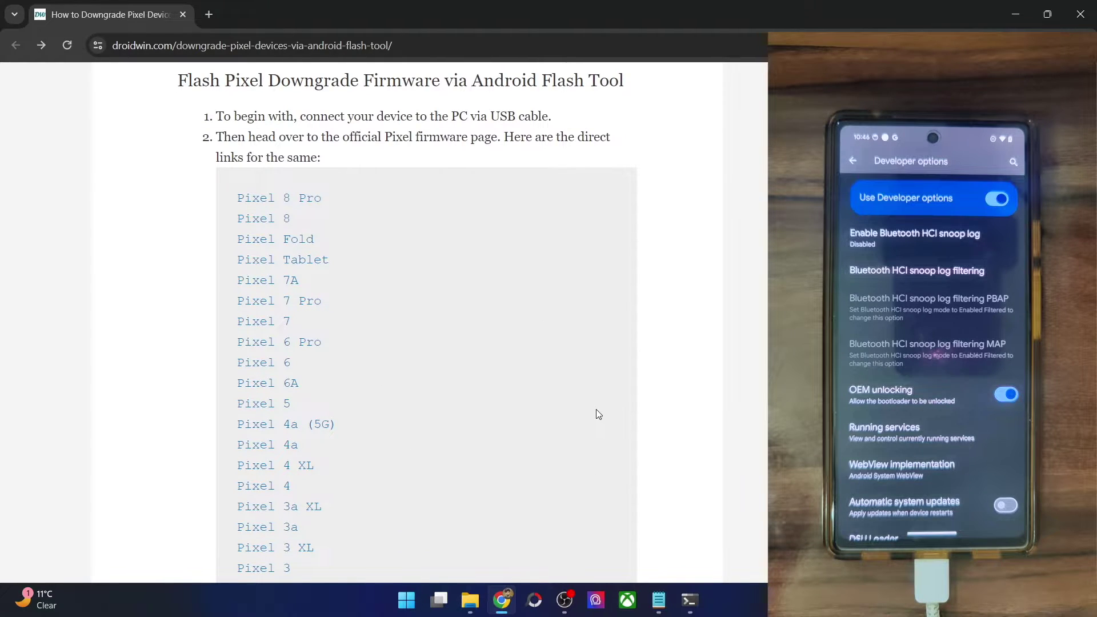
{"action": "scroll", "coordinate": [529, 388], "scroll_direction": "down", "scroll_amount": 1}
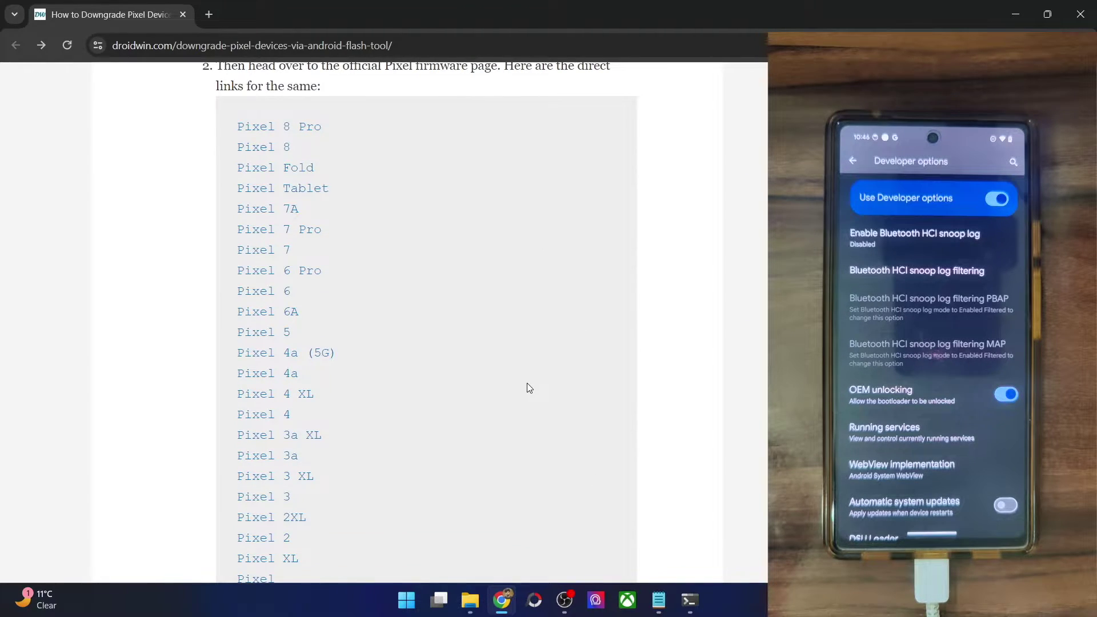
{"action": "scroll", "coordinate": [477, 388], "scroll_direction": "down", "scroll_amount": 1}
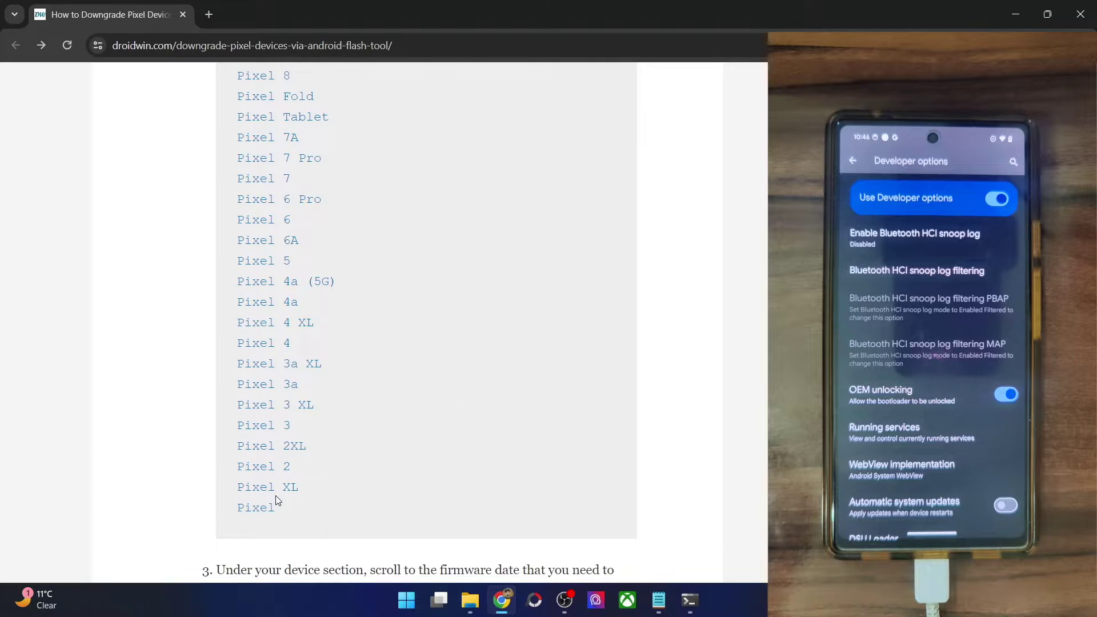
{"action": "scroll", "coordinate": [345, 349], "scroll_direction": "up", "scroll_amount": 1}
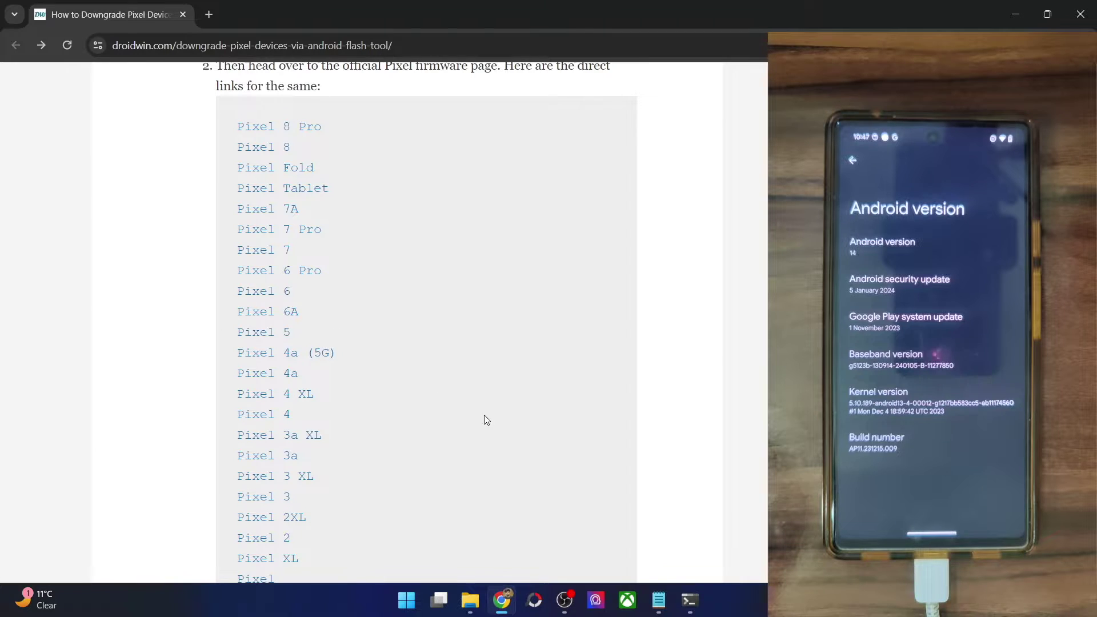
{"action": "scroll", "coordinate": [486, 415], "scroll_direction": "up", "scroll_amount": 1}
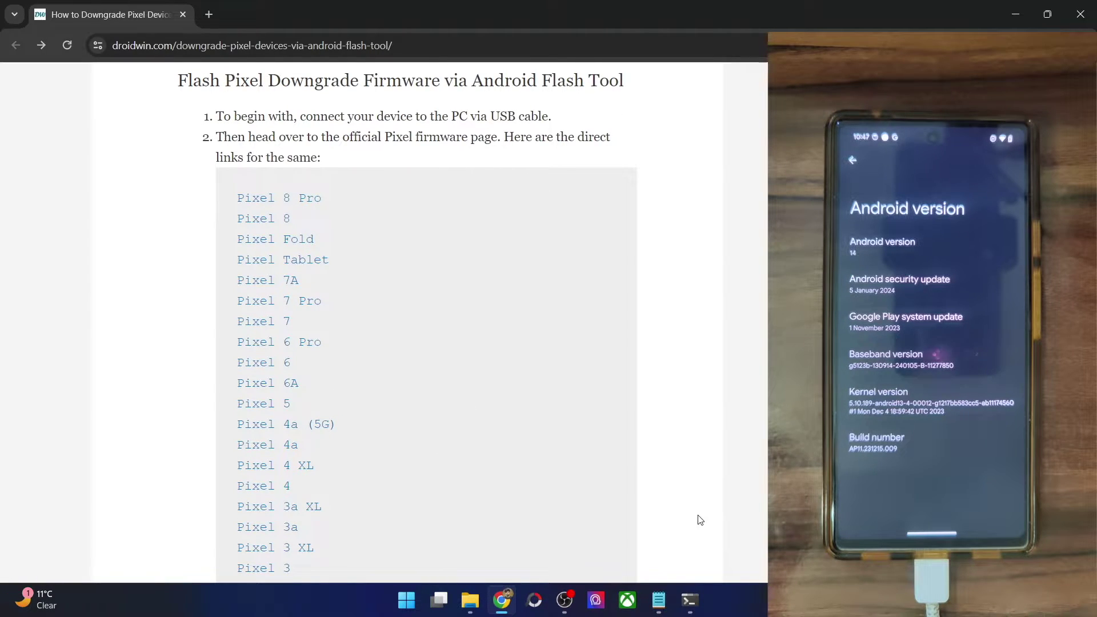
Step: Switch to the Command Prompt, run "adb kill-server" to stop the ADB server, and close the window
{"action": "left_click", "coordinate": [691, 594]}
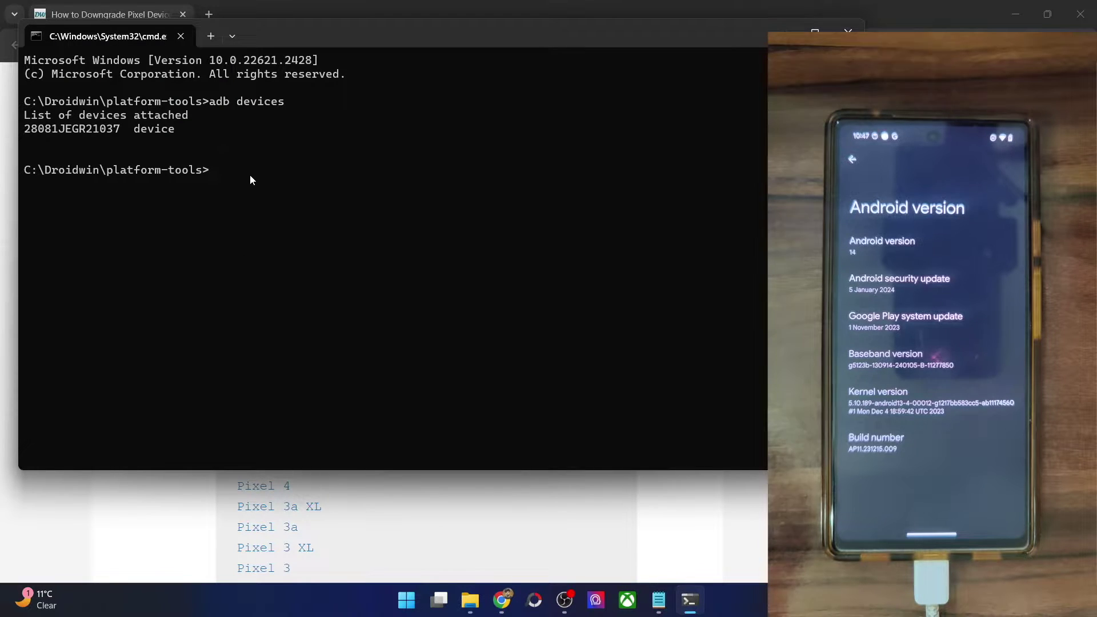
{"action": "type", "text": "adb kill"}
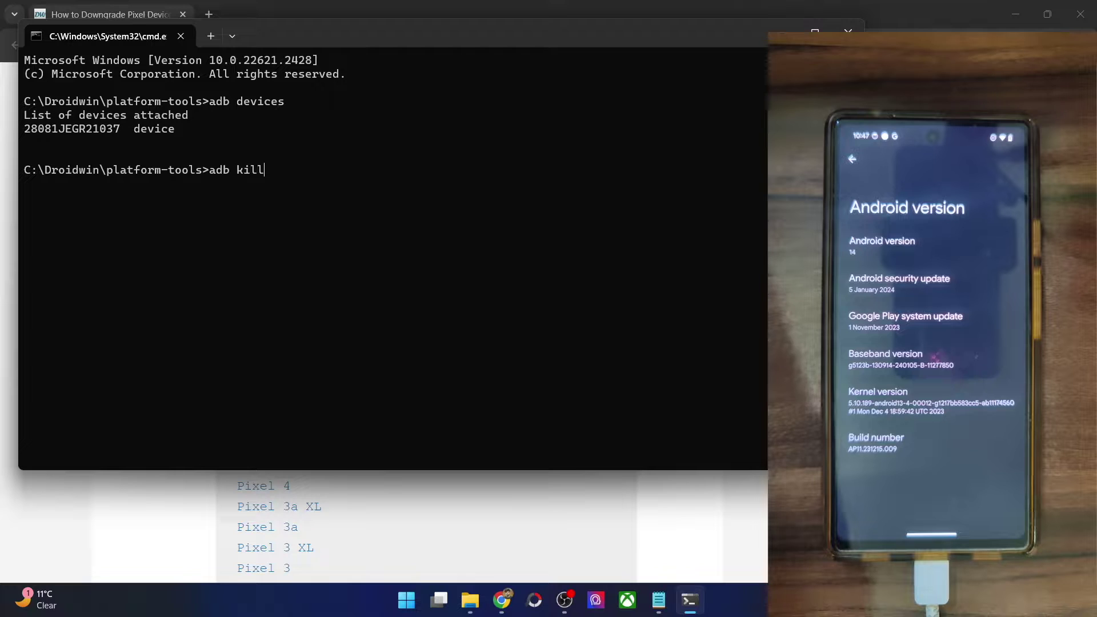
{"action": "type", "text": "-server"}
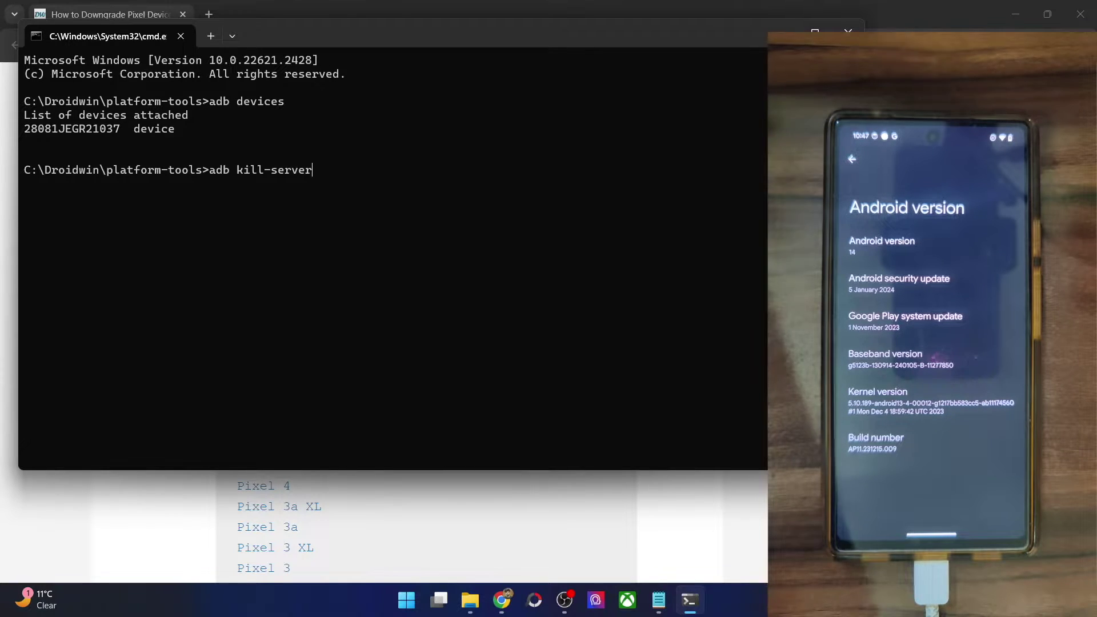
{"action": "key", "text": "Return"}
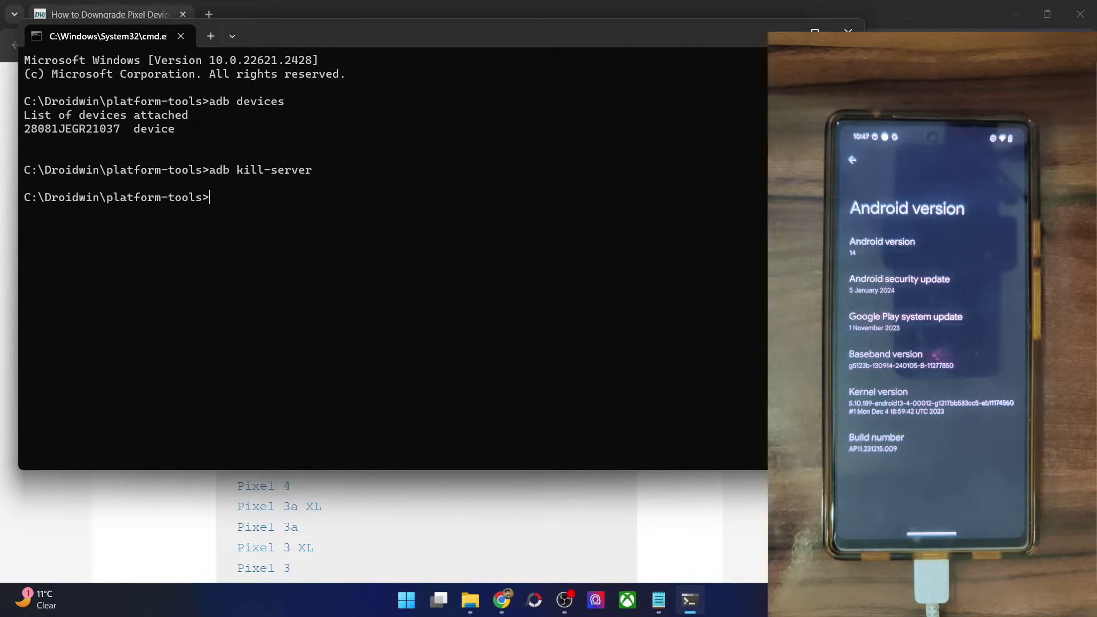
{"action": "left_click", "coordinate": [848, 29]}
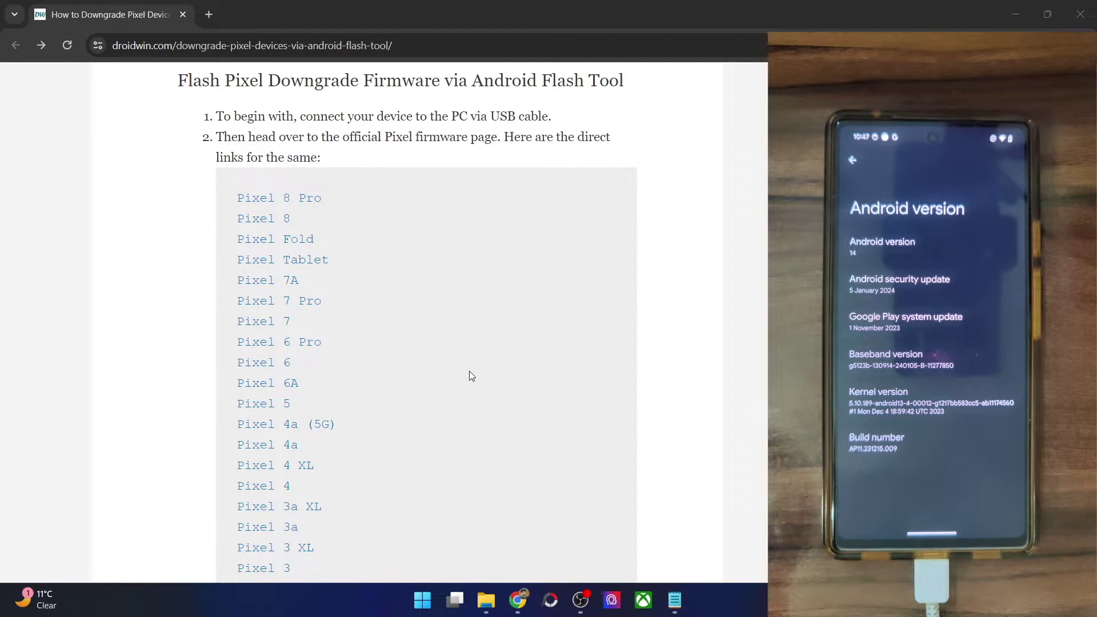
Step: Open the guide's Pixel 6A firmware link in a new tab and switch to that page
{"action": "right_click", "coordinate": [284, 381]}
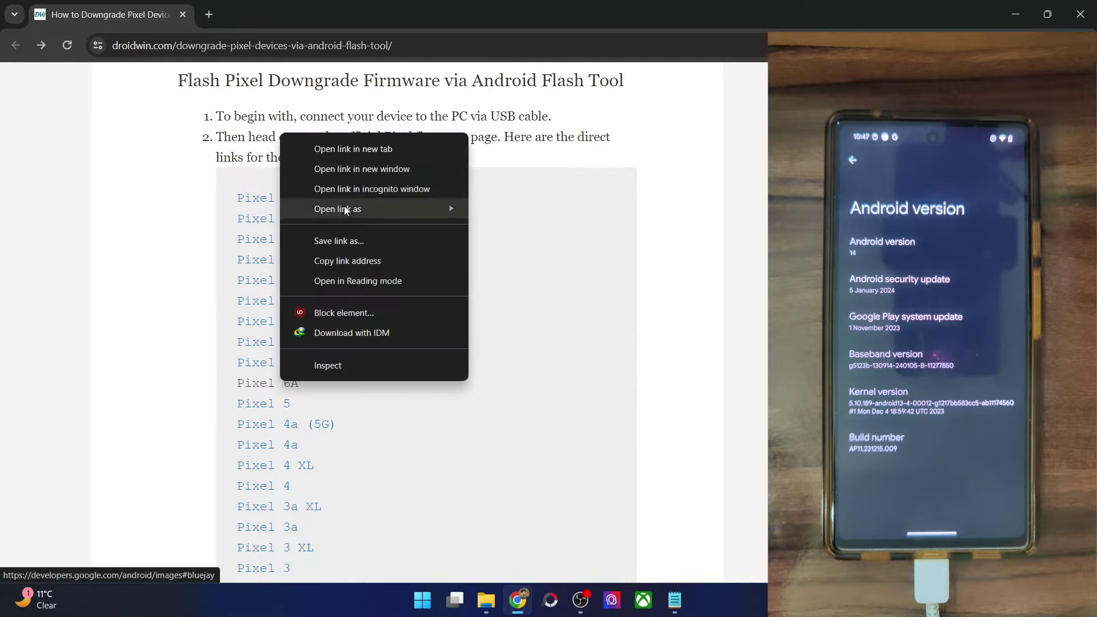
{"action": "left_click", "coordinate": [358, 156]}
{"action": "left_click", "coordinate": [284, 7]}
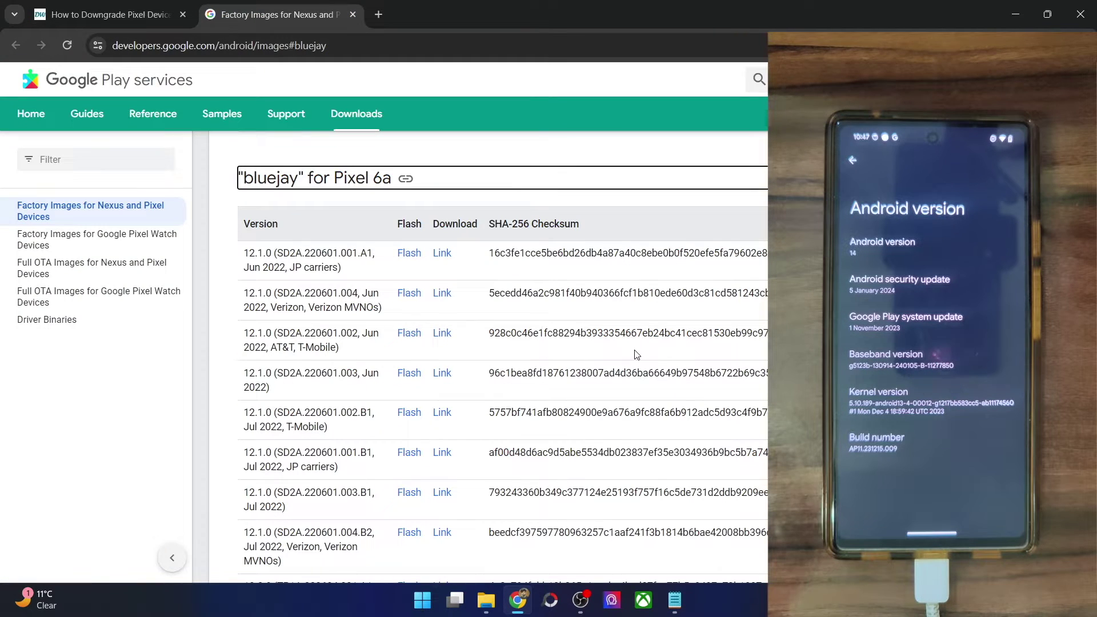
Step: Look through the Pixel 6a builds down to September 2023 and highlight the Verizon label of build TQ3A.230901.001.C2
{"action": "scroll", "coordinate": [591, 348], "scroll_direction": "down", "scroll_amount": 5}
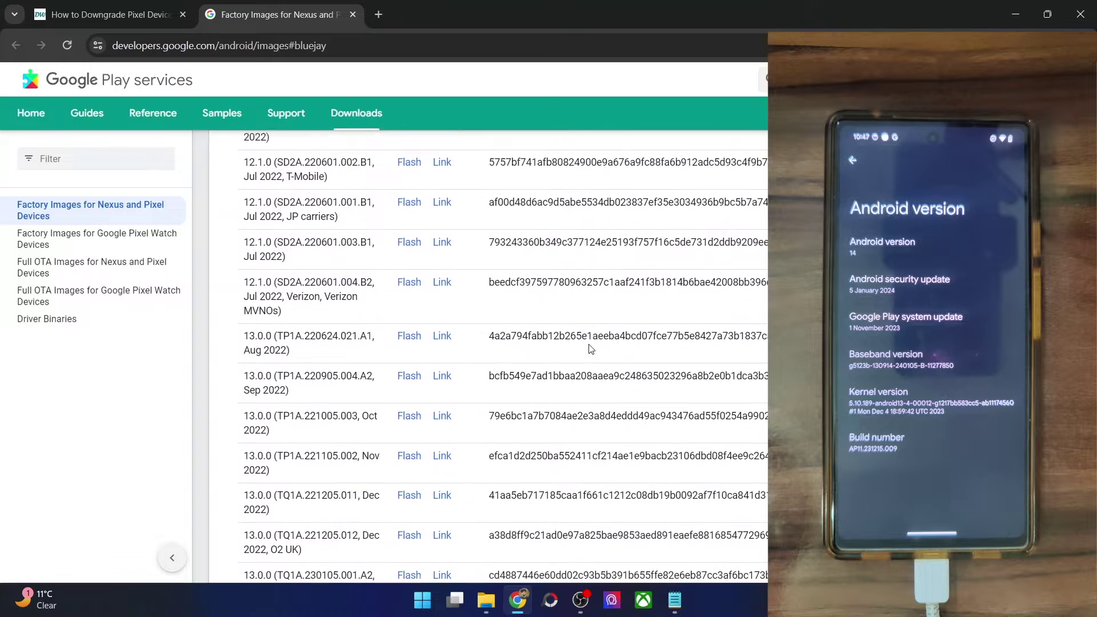
{"action": "scroll", "coordinate": [431, 310], "scroll_direction": "down", "scroll_amount": 6}
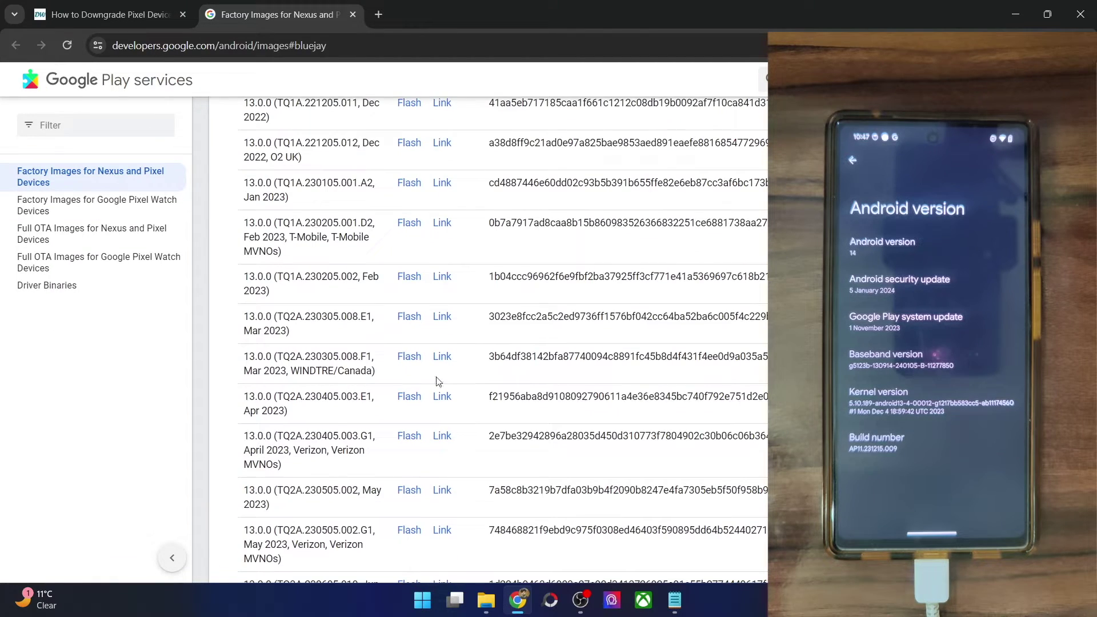
{"action": "scroll", "coordinate": [356, 295], "scroll_direction": "down", "scroll_amount": 5}
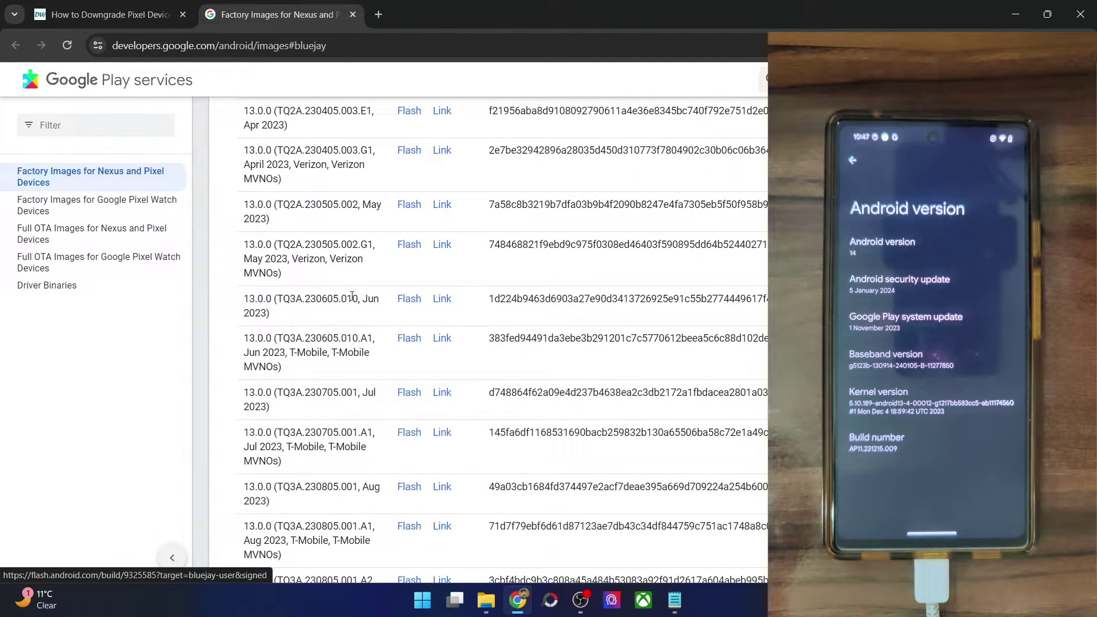
{"action": "scroll", "coordinate": [352, 296], "scroll_direction": "down", "scroll_amount": 6}
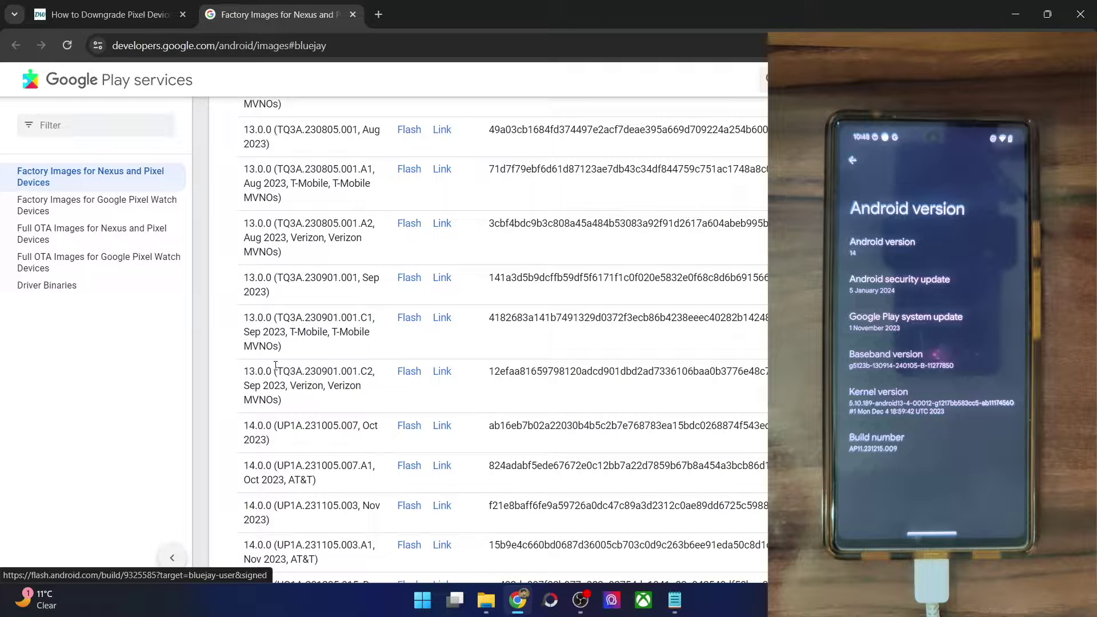
{"action": "double_click", "coordinate": [301, 381]}
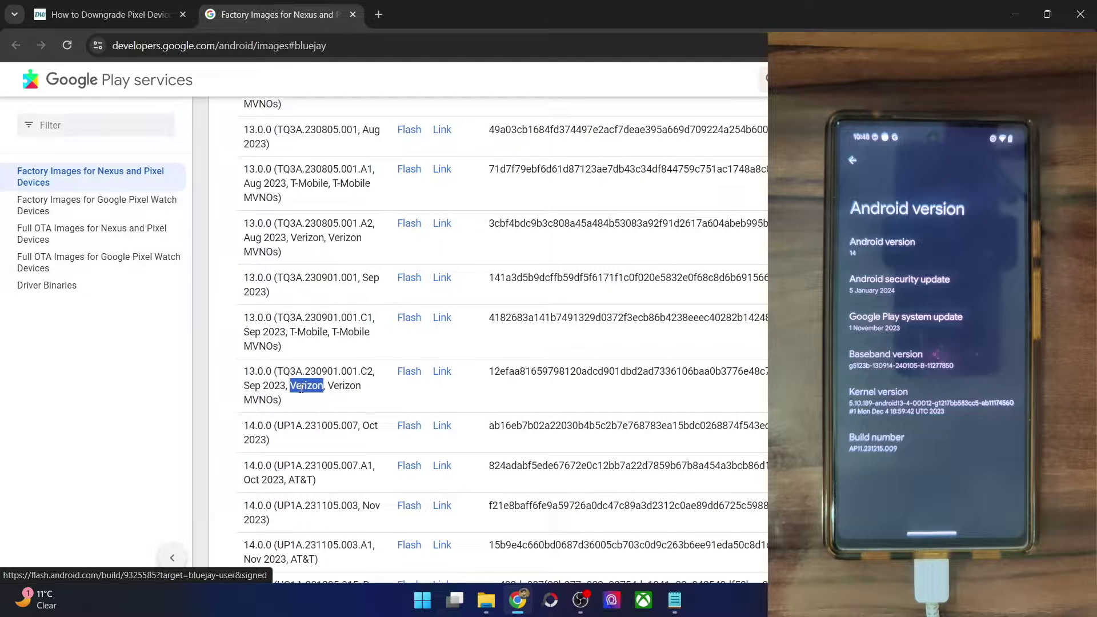
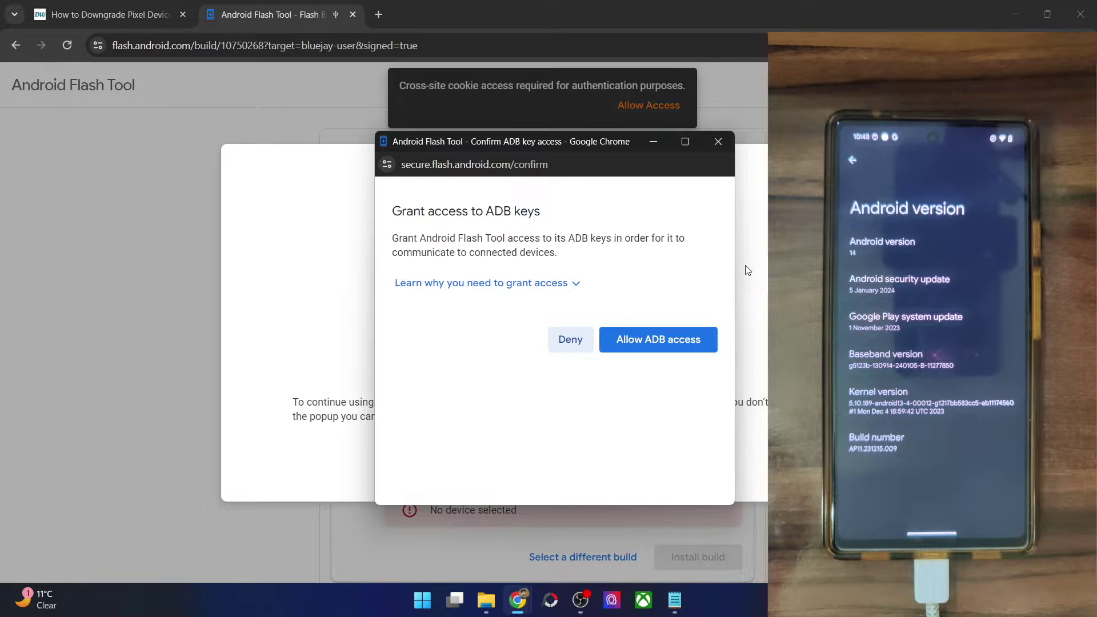
Step: Grant Android Flash Tool access to its ADB keys and cross-site cookies, and select the connected Pixel 6a
{"action": "left_click", "coordinate": [646, 338]}
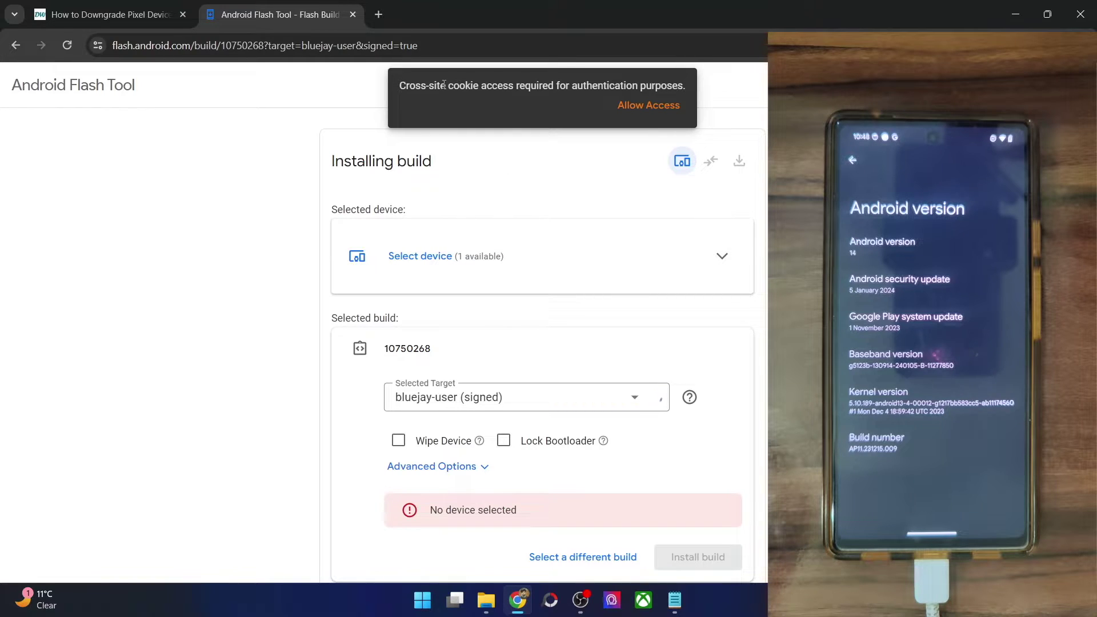
{"action": "left_click", "coordinate": [630, 105]}
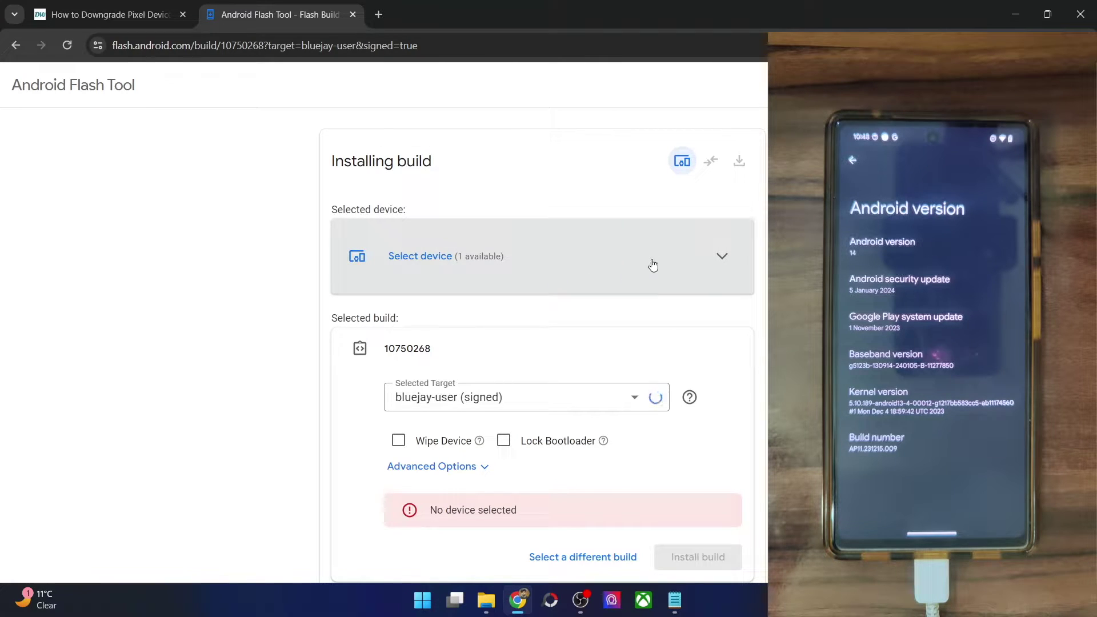
{"action": "left_click", "coordinate": [460, 256]}
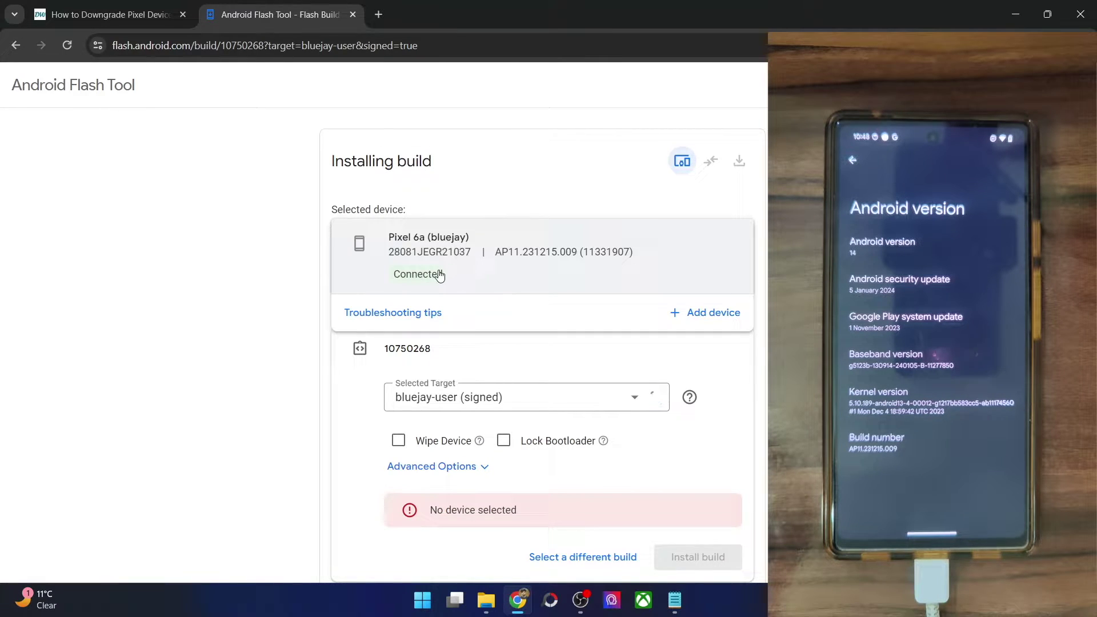
{"action": "left_click", "coordinate": [458, 254]}
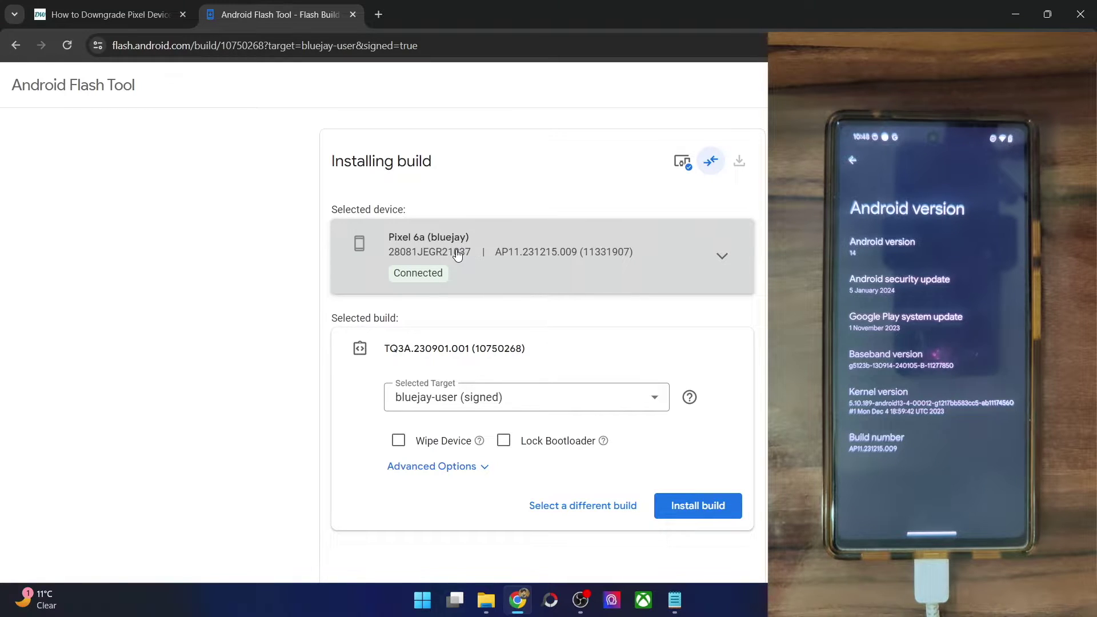
Step: Check the guide's steps on choosing the firmware date, allowing ADB key access and adding a new device
{"action": "left_click", "coordinate": [88, 16]}
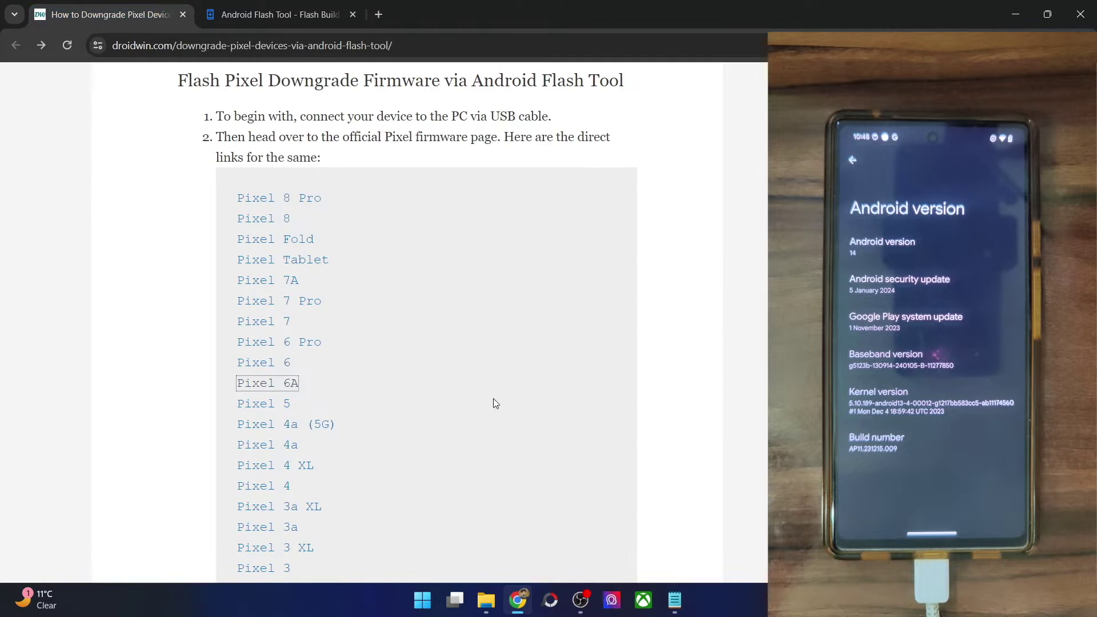
{"action": "scroll", "coordinate": [472, 362], "scroll_direction": "down", "scroll_amount": 12}
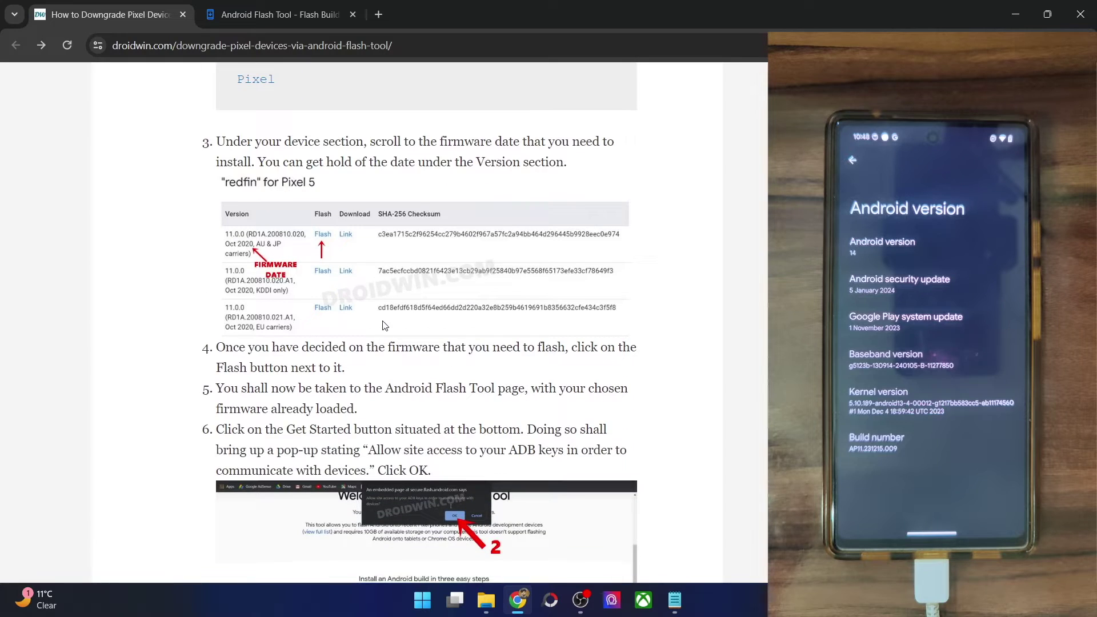
{"action": "scroll", "coordinate": [401, 329], "scroll_direction": "down", "scroll_amount": 5}
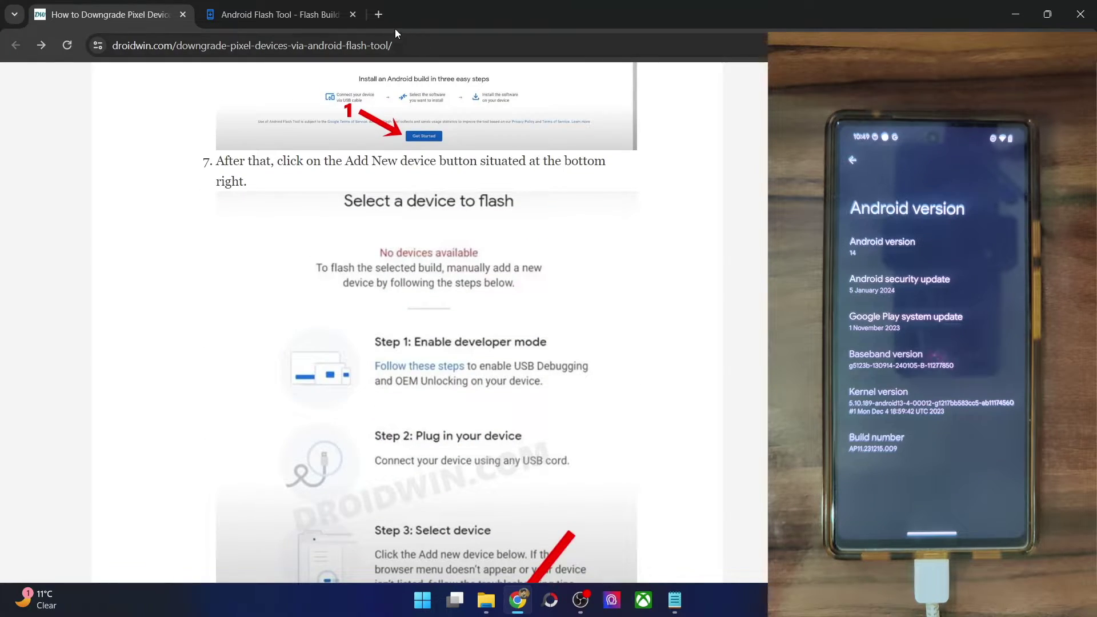
Step: Back in Android Flash Tool, highlight the selected build, enable Wipe Device and expand the advanced options
{"action": "left_click", "coordinate": [293, 12]}
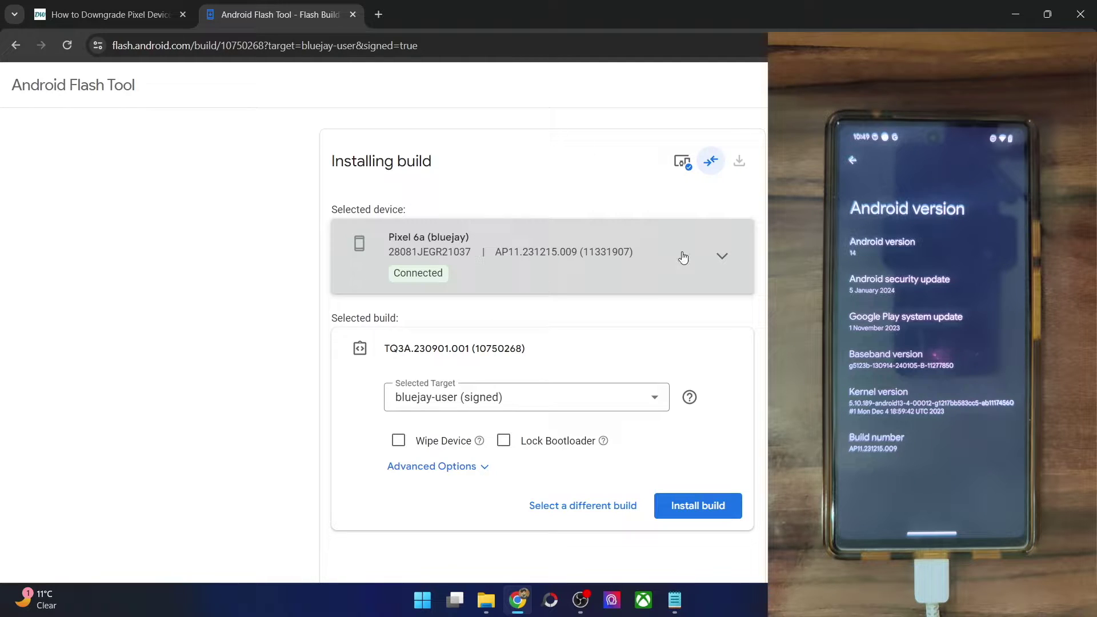
{"action": "triple_click", "coordinate": [439, 349]}
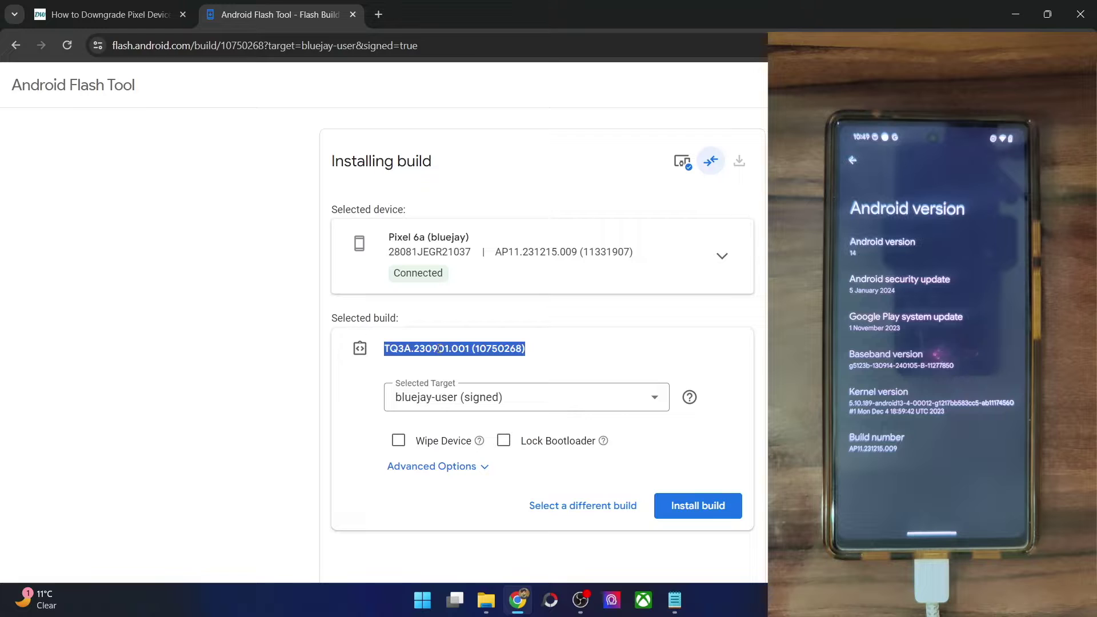
{"action": "left_click", "coordinate": [570, 398]}
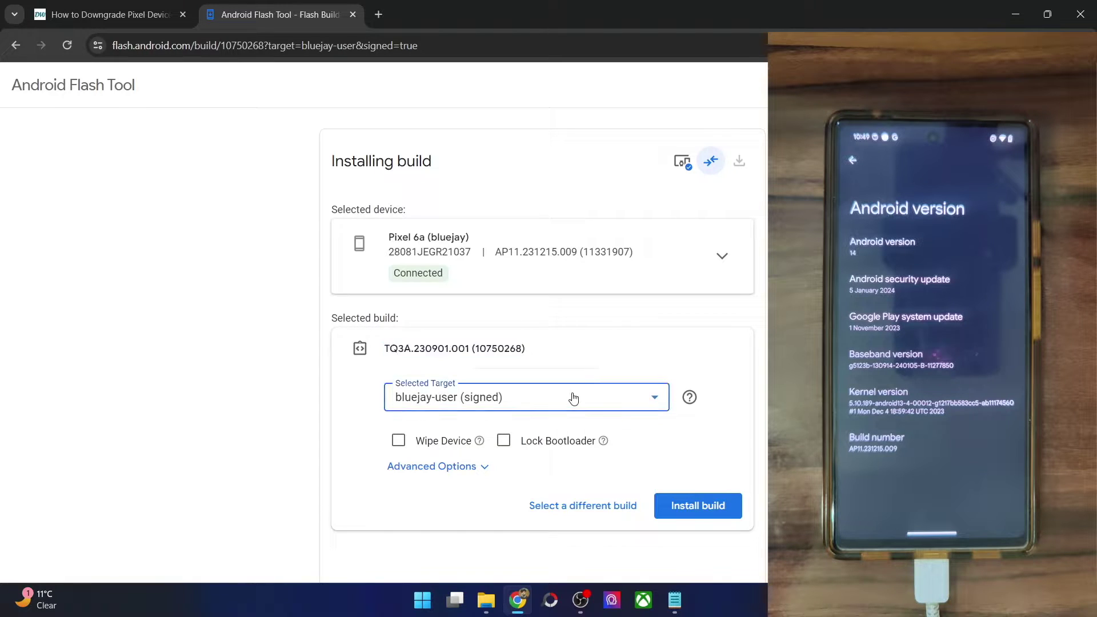
{"action": "left_click", "coordinate": [573, 398]}
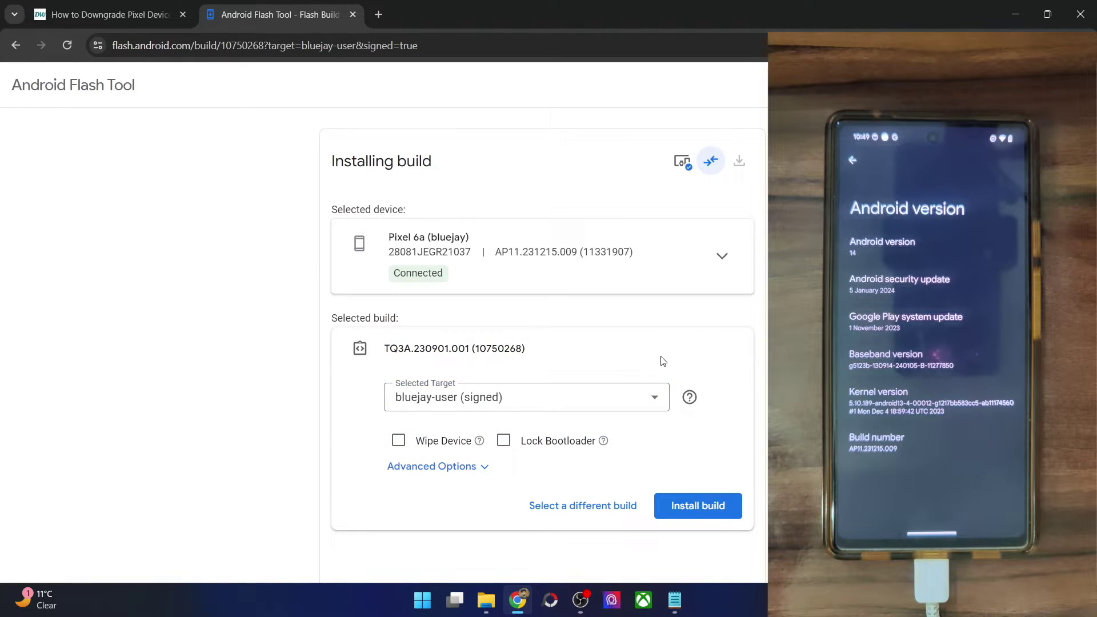
{"action": "left_click", "coordinate": [397, 440]}
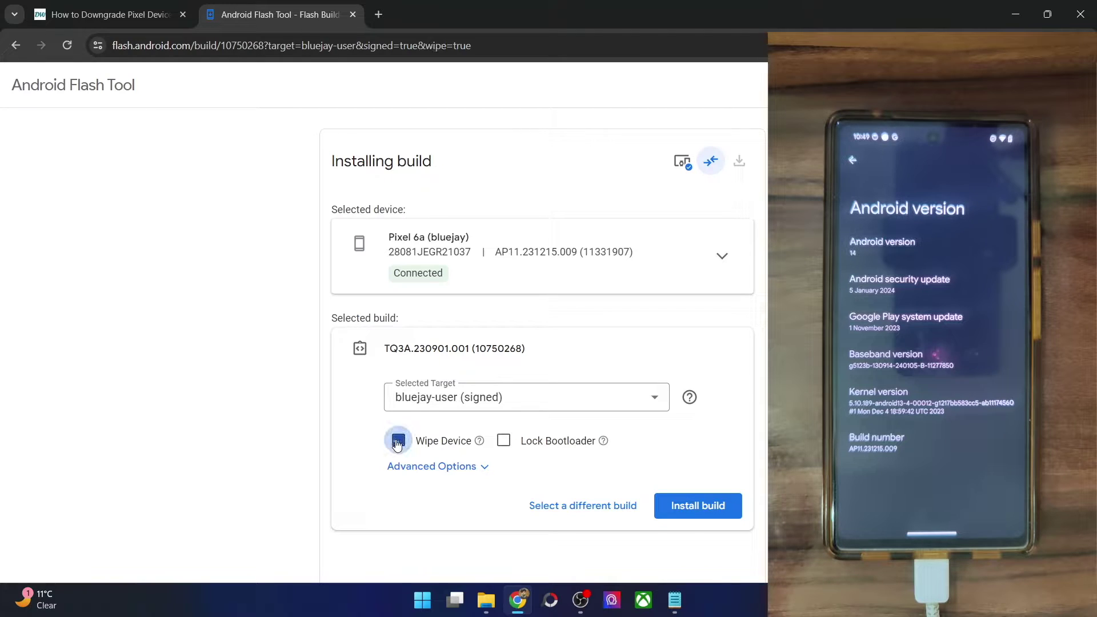
{"action": "left_click", "coordinate": [460, 467]}
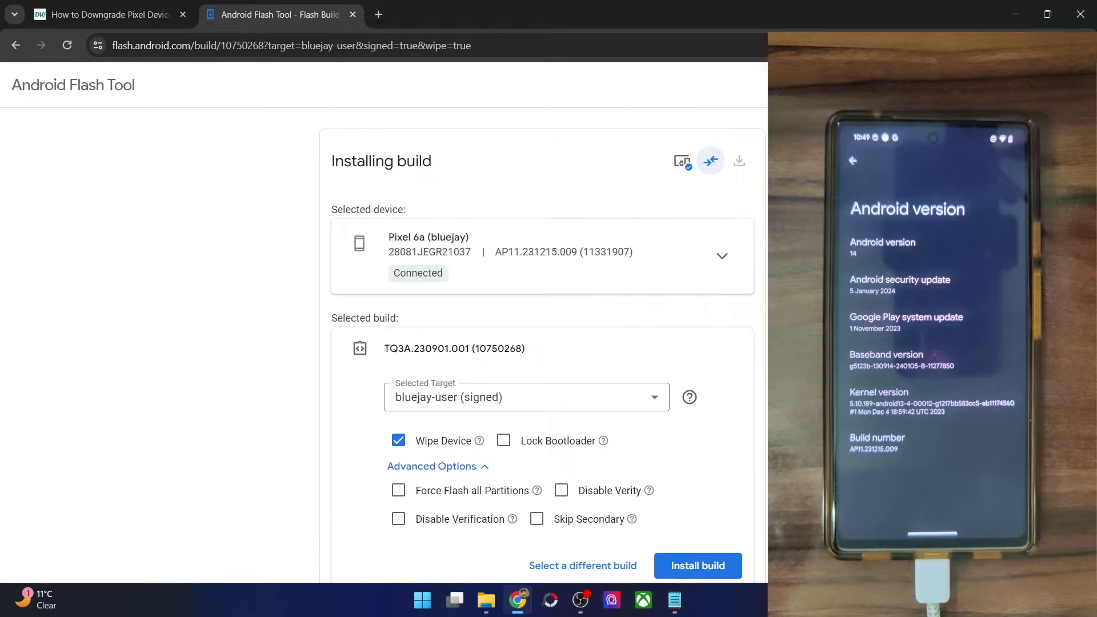
Step: Install build TQ3A.230901.001 on the Pixel 6a, confirming after reviewing the device and build details, and highlight the final install status
{"action": "scroll", "coordinate": [383, 322], "scroll_direction": "down", "scroll_amount": 1}
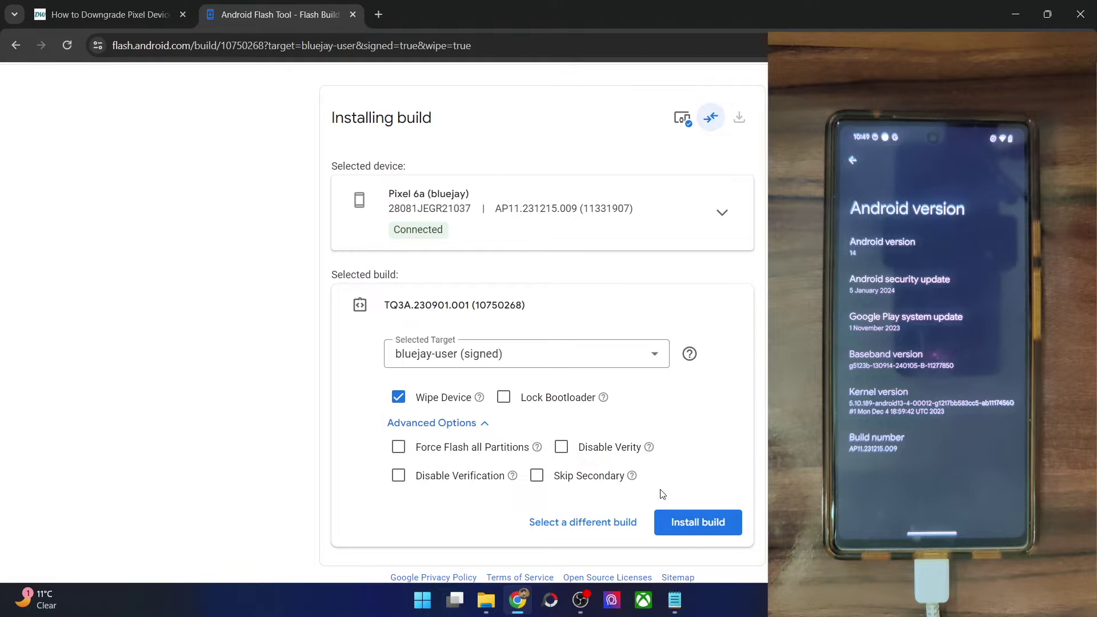
{"action": "left_click", "coordinate": [678, 522]}
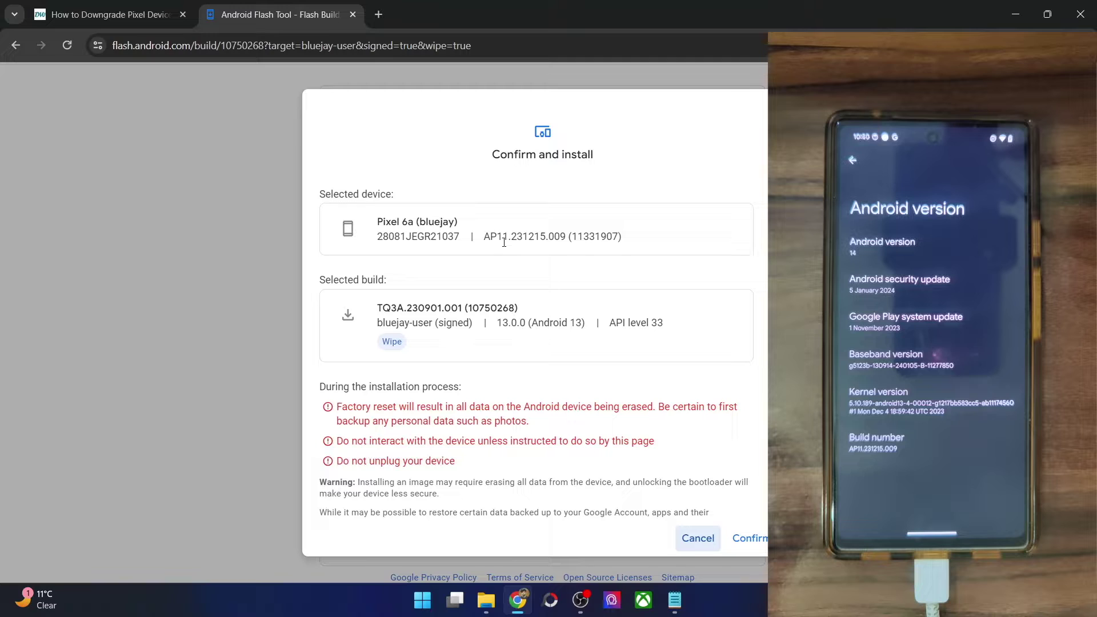
{"action": "mouse_move", "coordinate": [500, 236]}
{"action": "mouse_move", "coordinate": [547, 237]}
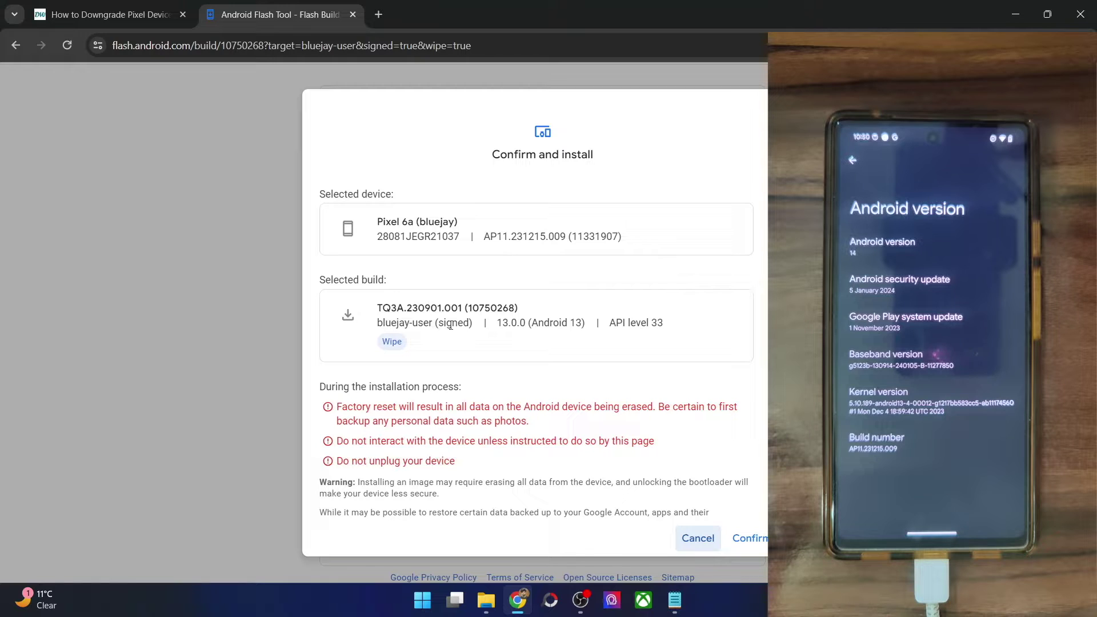
{"action": "left_click_drag", "start_coordinate": [485, 322], "coordinate": [594, 318]}
{"action": "scroll", "coordinate": [583, 350], "scroll_direction": "down", "scroll_amount": 1}
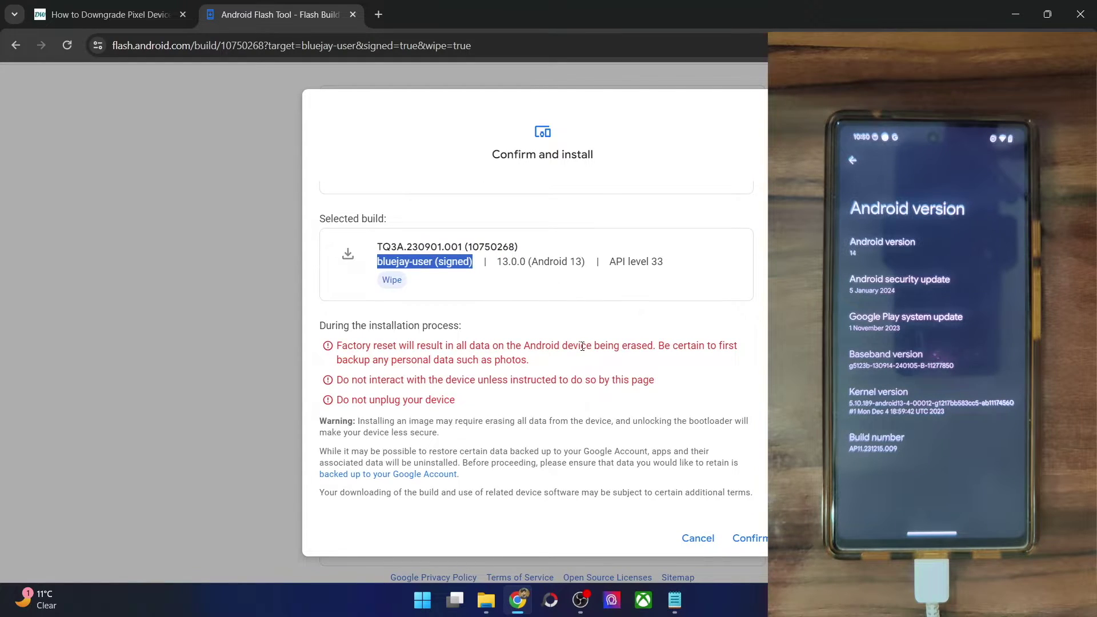
{"action": "scroll", "coordinate": [582, 346], "scroll_direction": "up", "scroll_amount": 1}
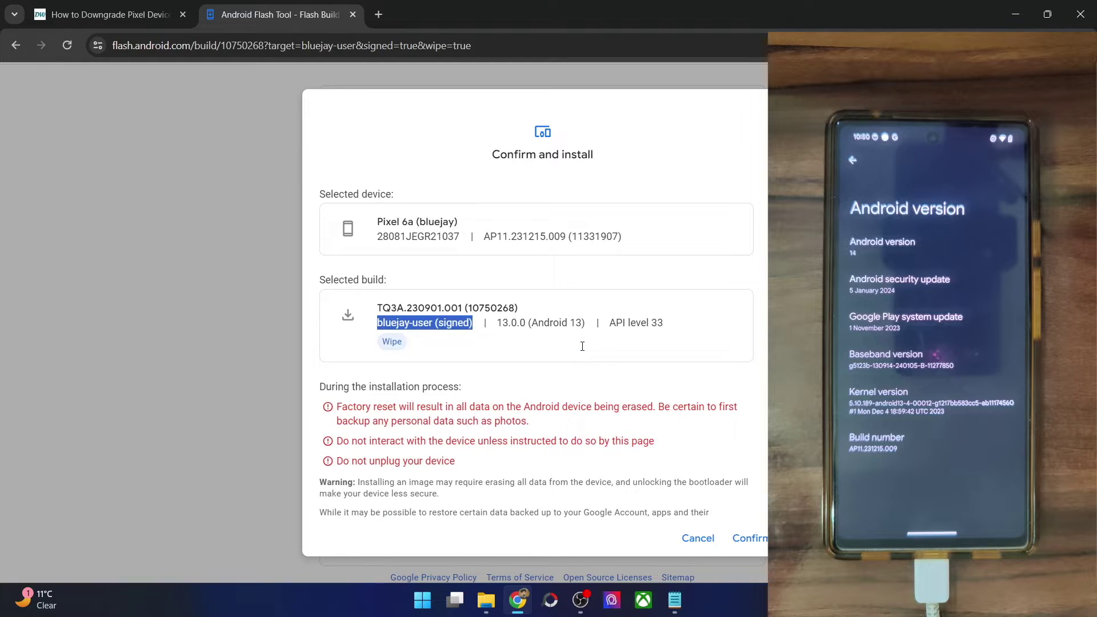
{"action": "left_click", "coordinate": [751, 535]}
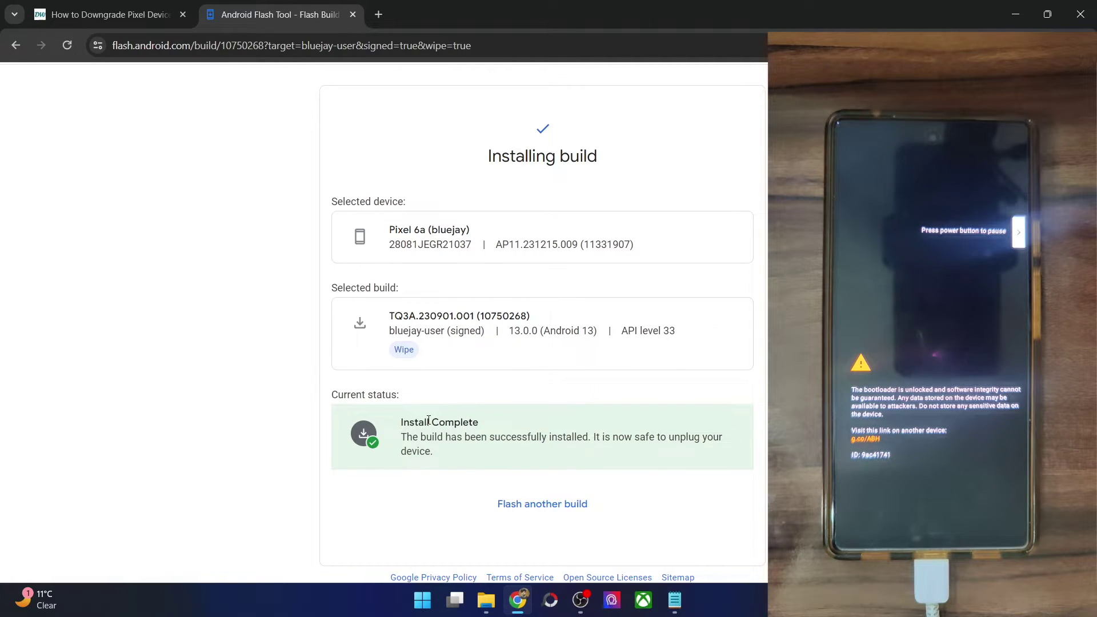
{"action": "triple_click", "coordinate": [428, 421]}
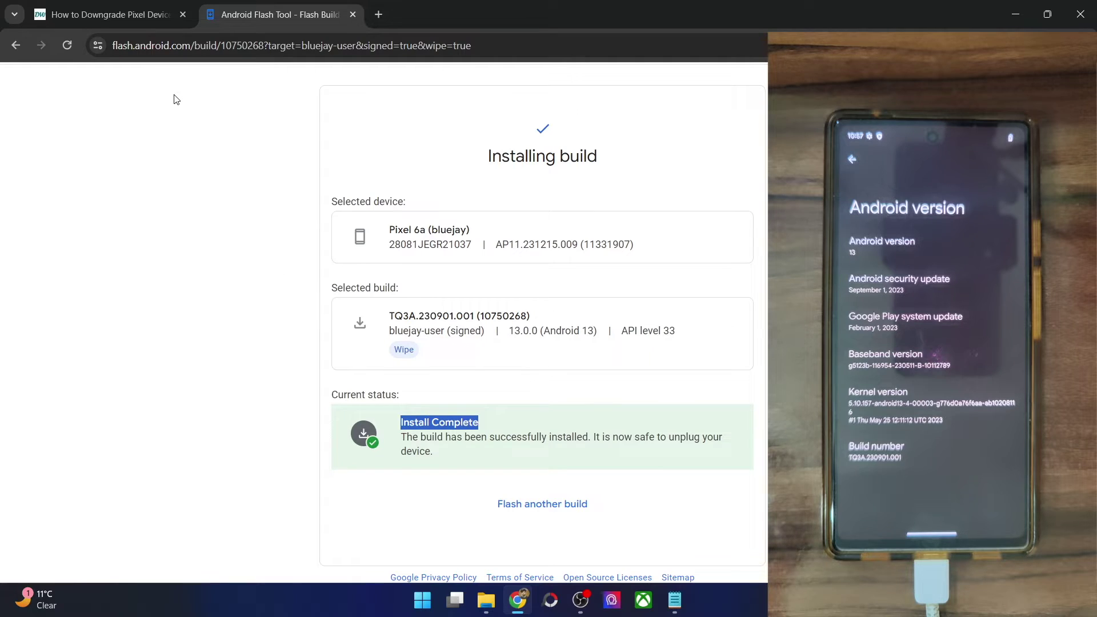
Step: Return to the downgrade guide and go back through it to the Install Android SDK section
{"action": "left_click", "coordinate": [142, 18]}
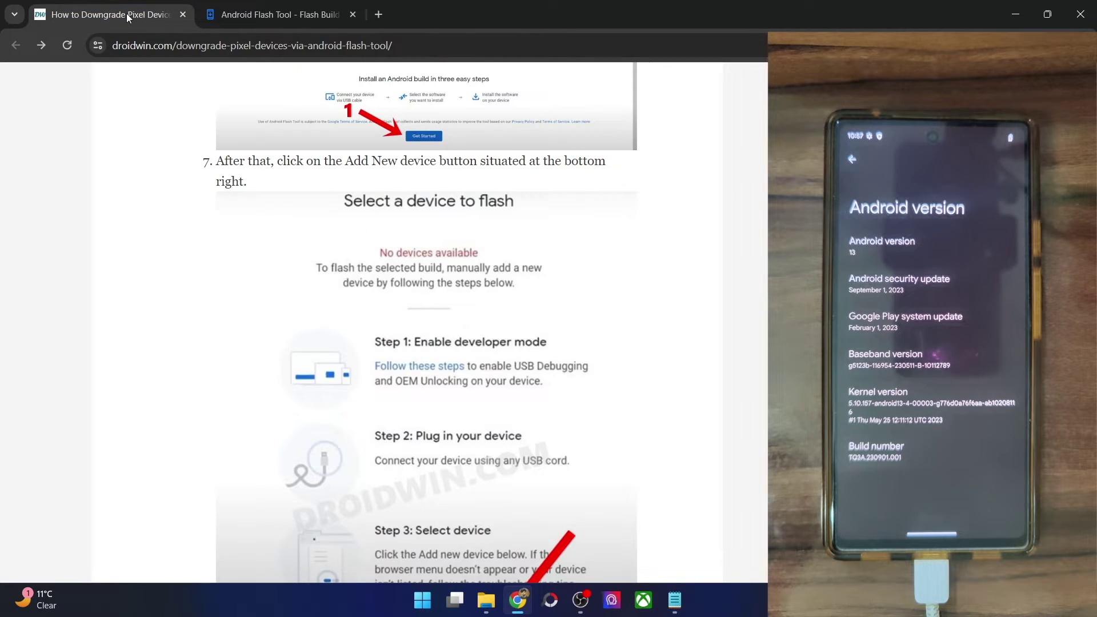
{"action": "scroll", "coordinate": [207, 343], "scroll_direction": "up", "scroll_amount": 20}
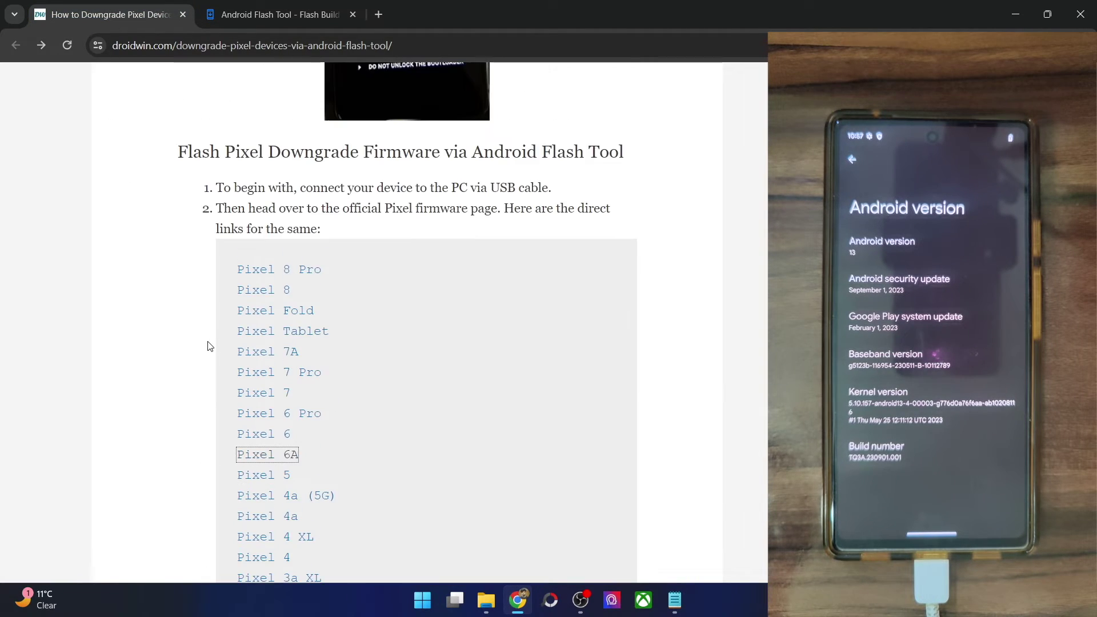
{"action": "scroll", "coordinate": [210, 346], "scroll_direction": "up", "scroll_amount": 12}
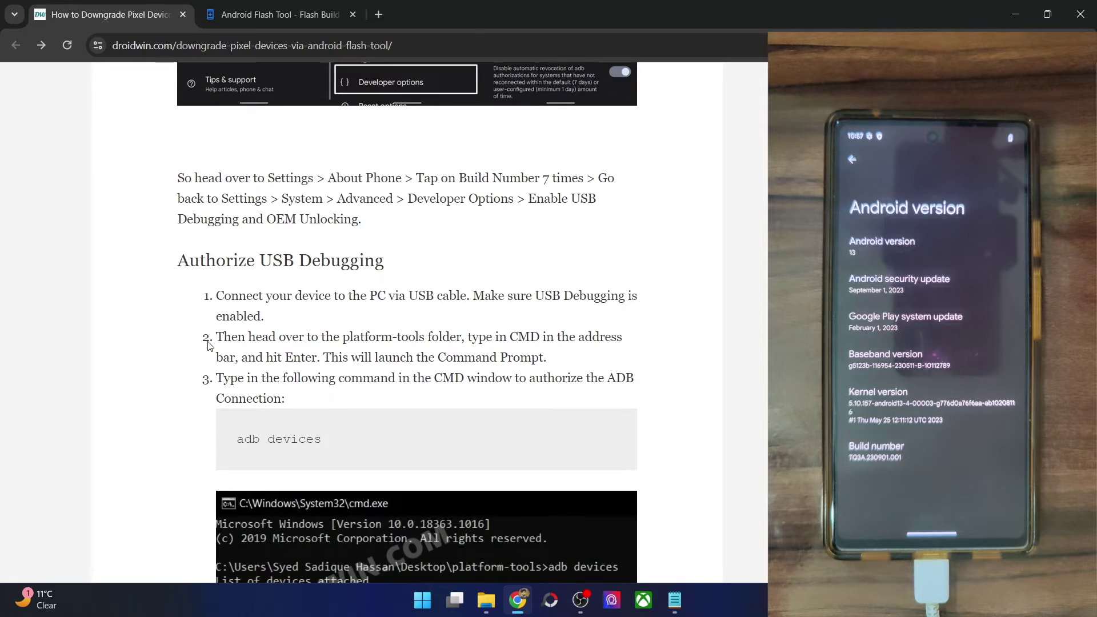
{"action": "scroll", "coordinate": [210, 346], "scroll_direction": "up", "scroll_amount": 7}
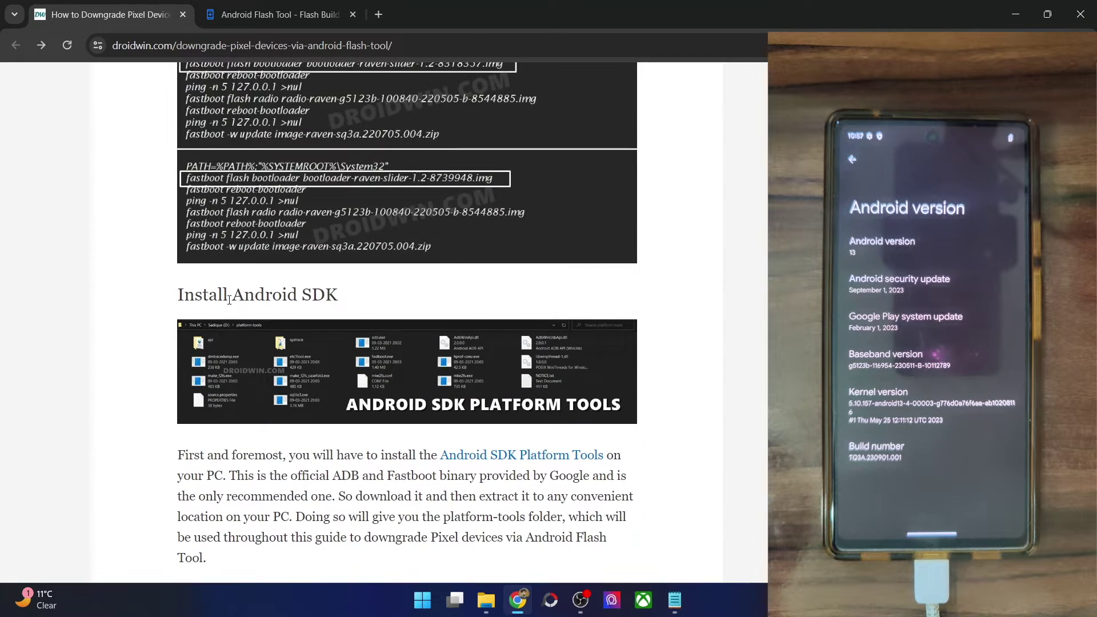
Step: View the platform-tools folder in File Explorer, and return to Chrome to read the USB drivers, USB Debugging and OEM Unlocking sections
{"action": "left_click", "coordinate": [486, 600]}
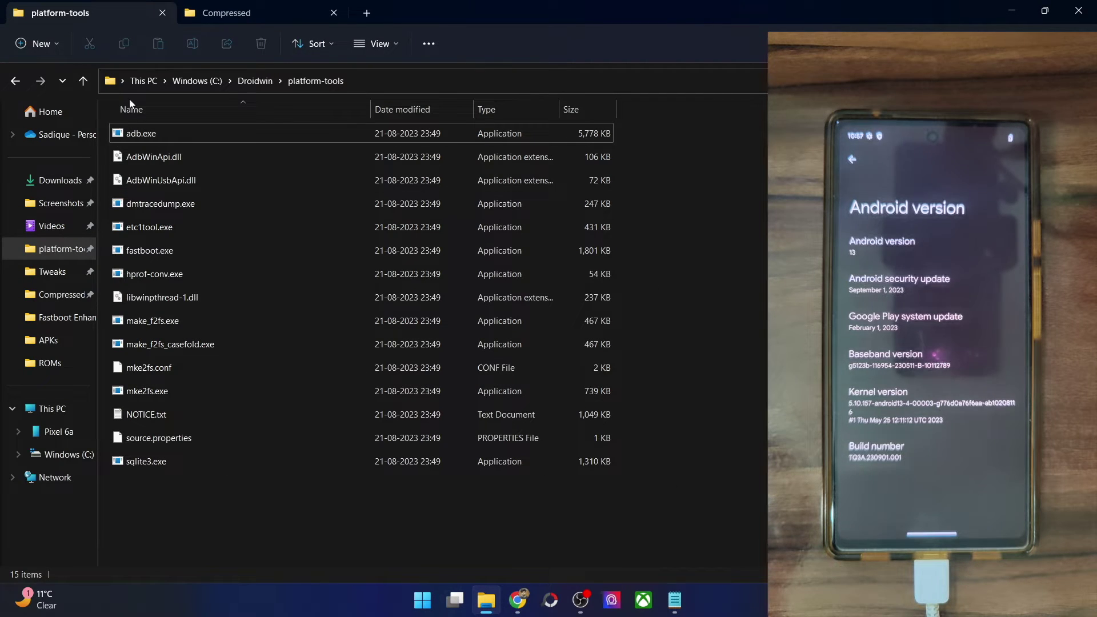
{"action": "left_click", "coordinate": [518, 599]}
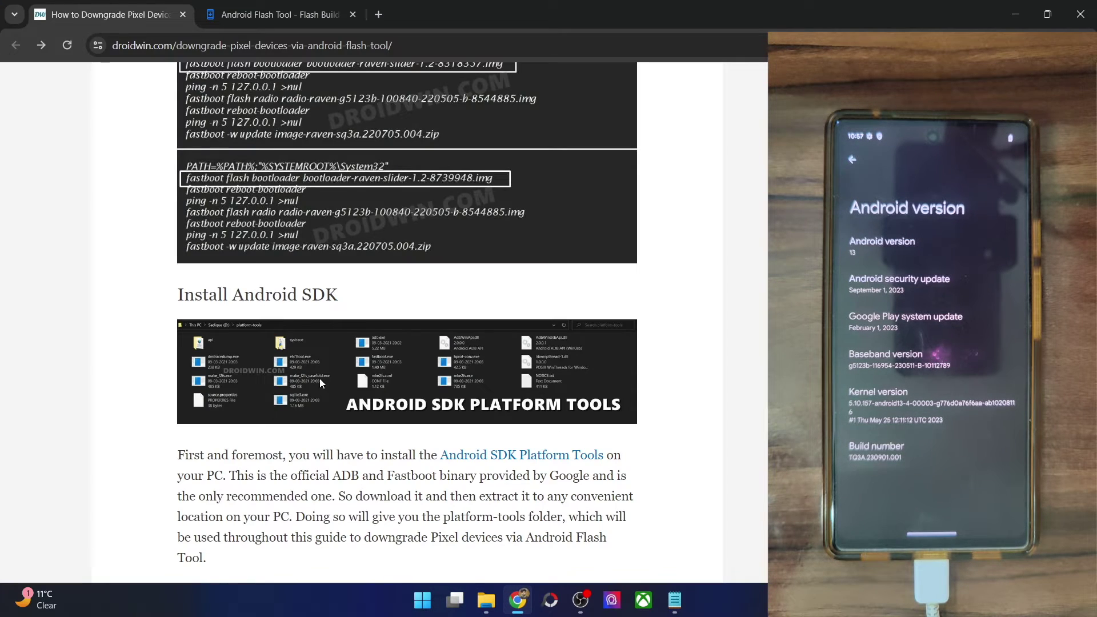
{"action": "scroll", "coordinate": [320, 378], "scroll_direction": "down", "scroll_amount": 7}
{"action": "scroll", "coordinate": [321, 381], "scroll_direction": "down", "scroll_amount": 3}
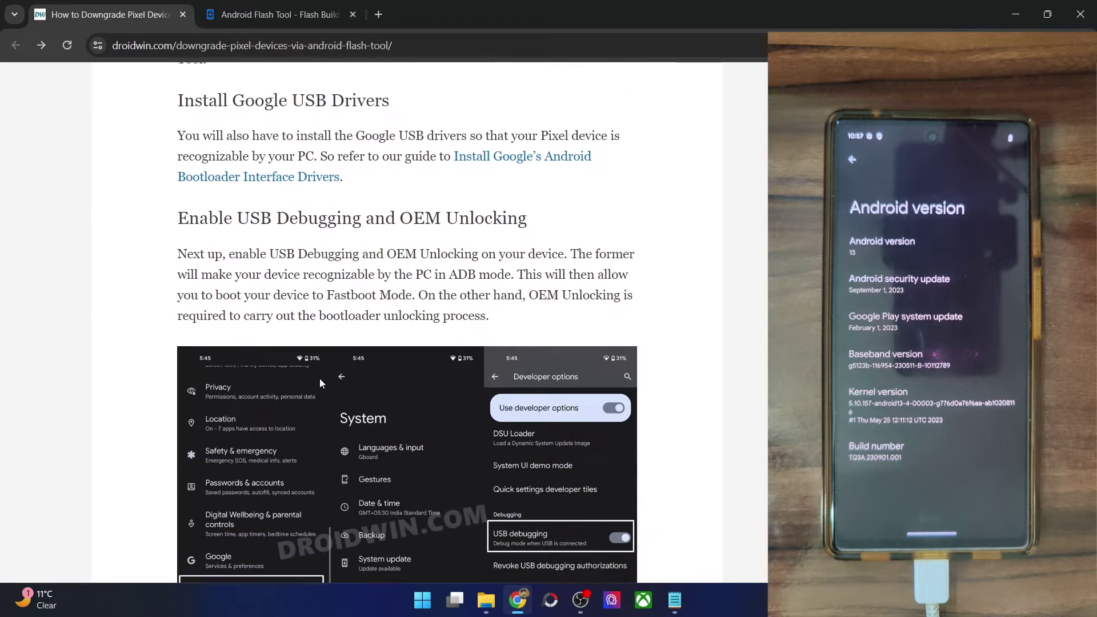
Step: Read the guide's sections on USB Debugging, authorizing the connection and unlocking the bootloader, up to the downgrade firmware flashing section
{"action": "scroll", "coordinate": [533, 223], "scroll_direction": "down", "scroll_amount": 4}
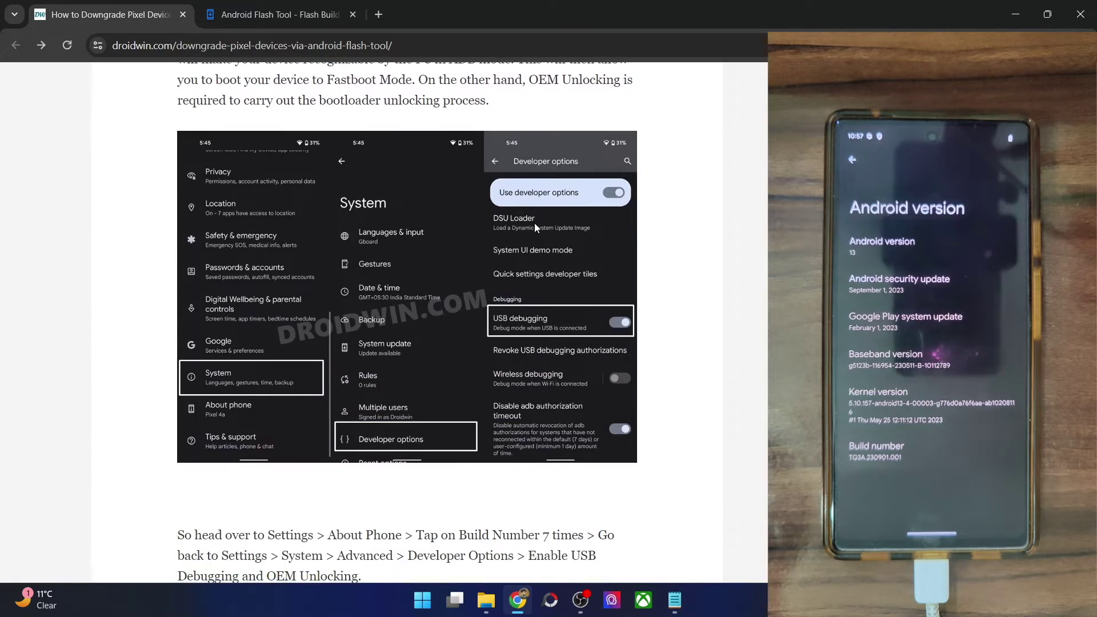
{"action": "scroll", "coordinate": [531, 226], "scroll_direction": "down", "scroll_amount": 1}
{"action": "scroll", "coordinate": [530, 228], "scroll_direction": "down", "scroll_amount": 3}
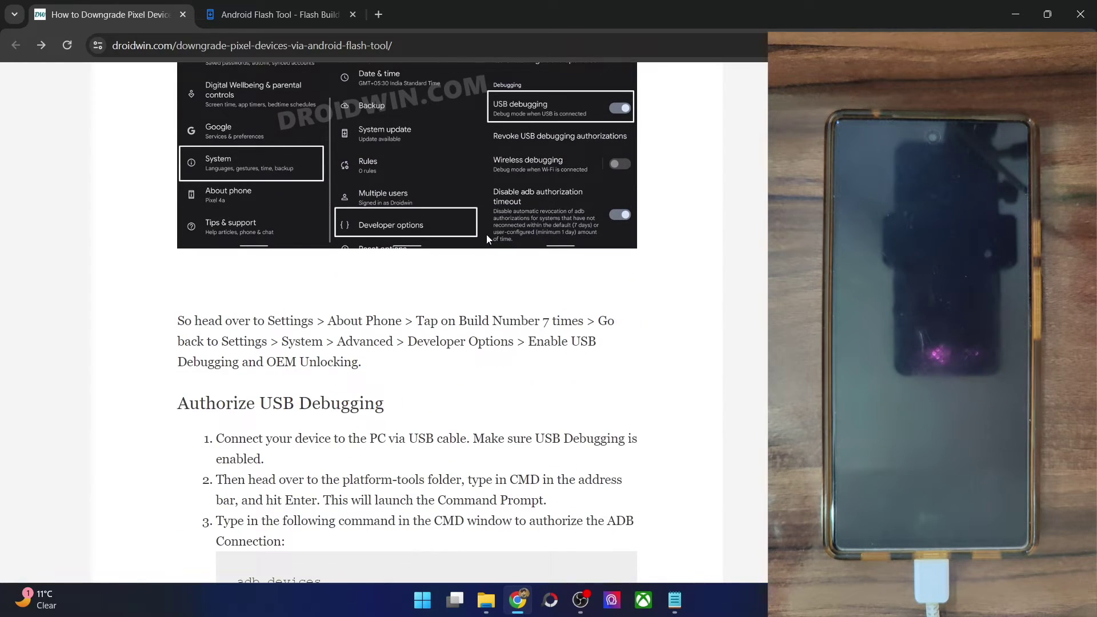
{"action": "scroll", "coordinate": [486, 234], "scroll_direction": "down", "scroll_amount": 10}
{"action": "scroll", "coordinate": [486, 238], "scroll_direction": "down", "scroll_amount": 4}
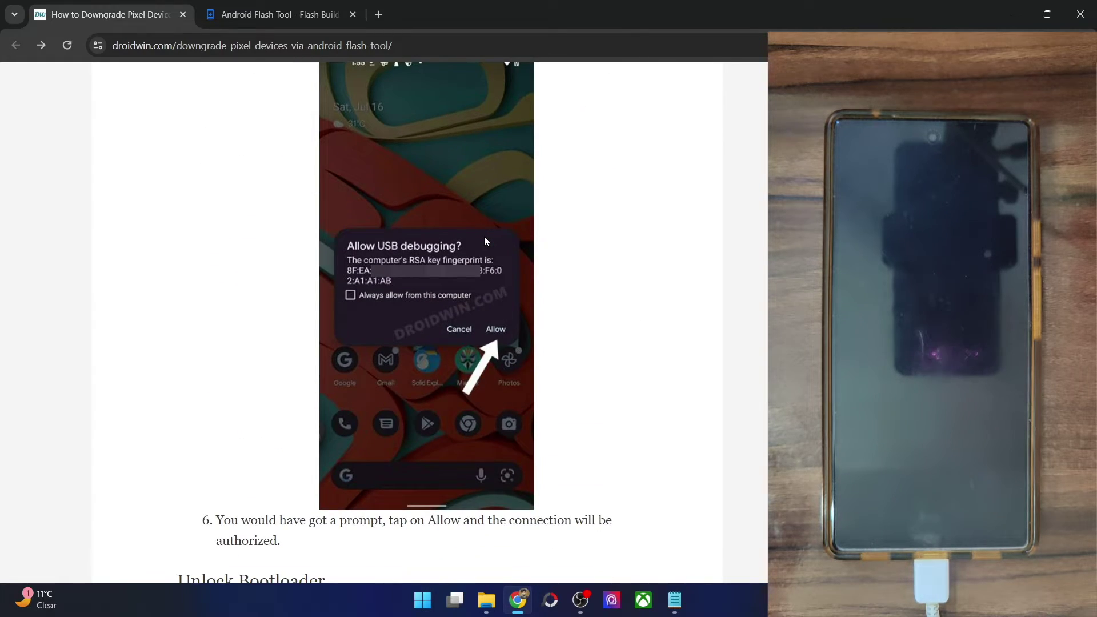
{"action": "scroll", "coordinate": [483, 240], "scroll_direction": "down", "scroll_amount": 4}
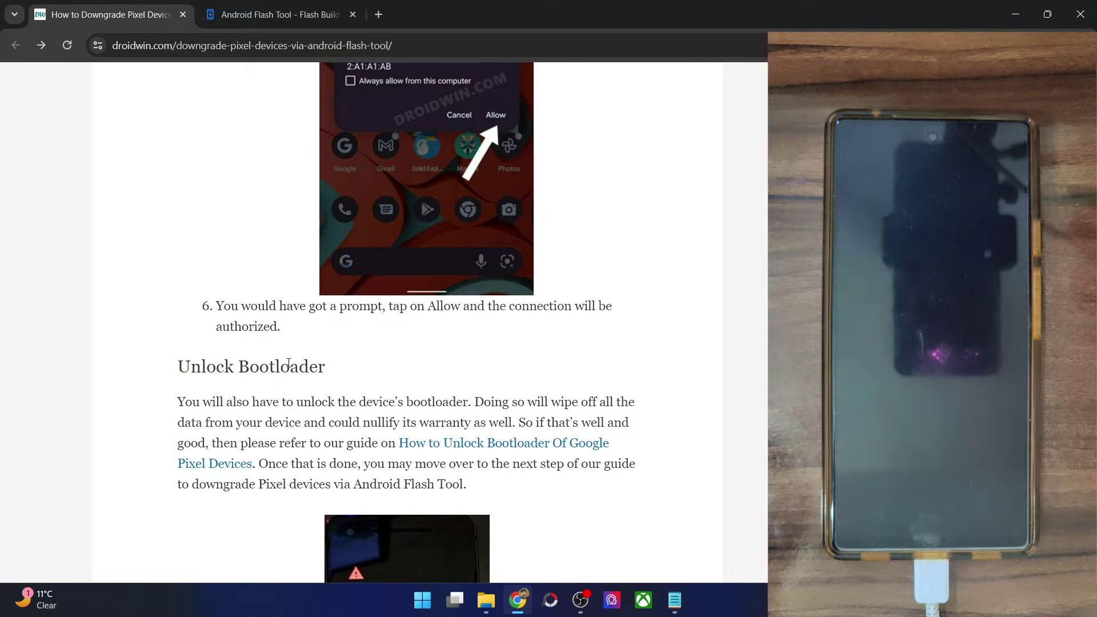
{"action": "scroll", "coordinate": [289, 364], "scroll_direction": "down", "scroll_amount": 3}
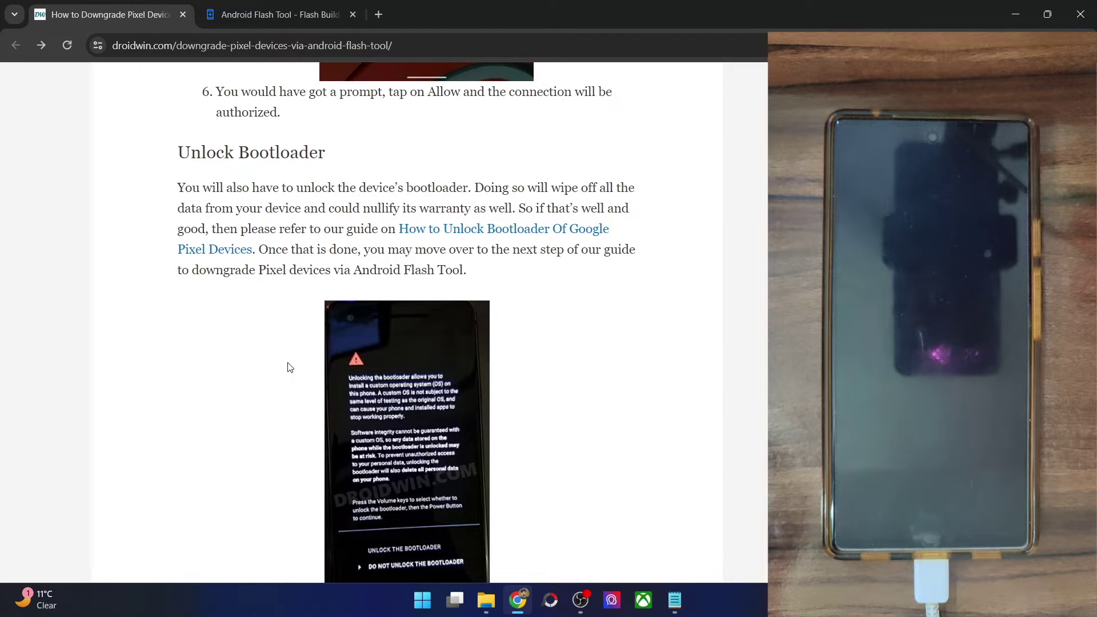
{"action": "scroll", "coordinate": [290, 367], "scroll_direction": "down", "scroll_amount": 4}
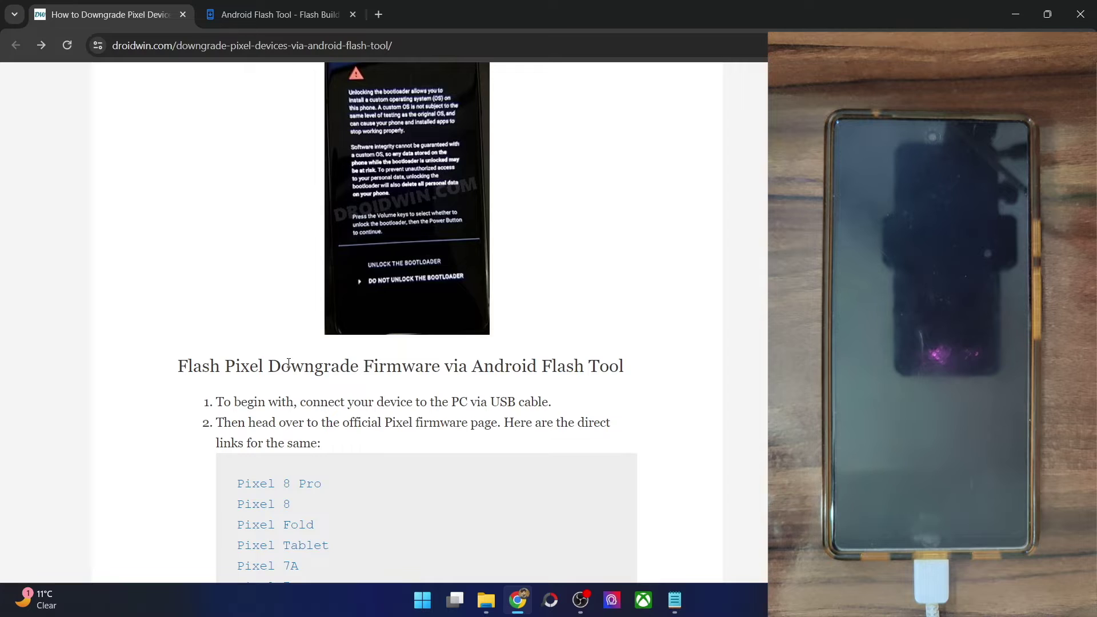
{"action": "scroll", "coordinate": [289, 363], "scroll_direction": "down", "scroll_amount": 1}
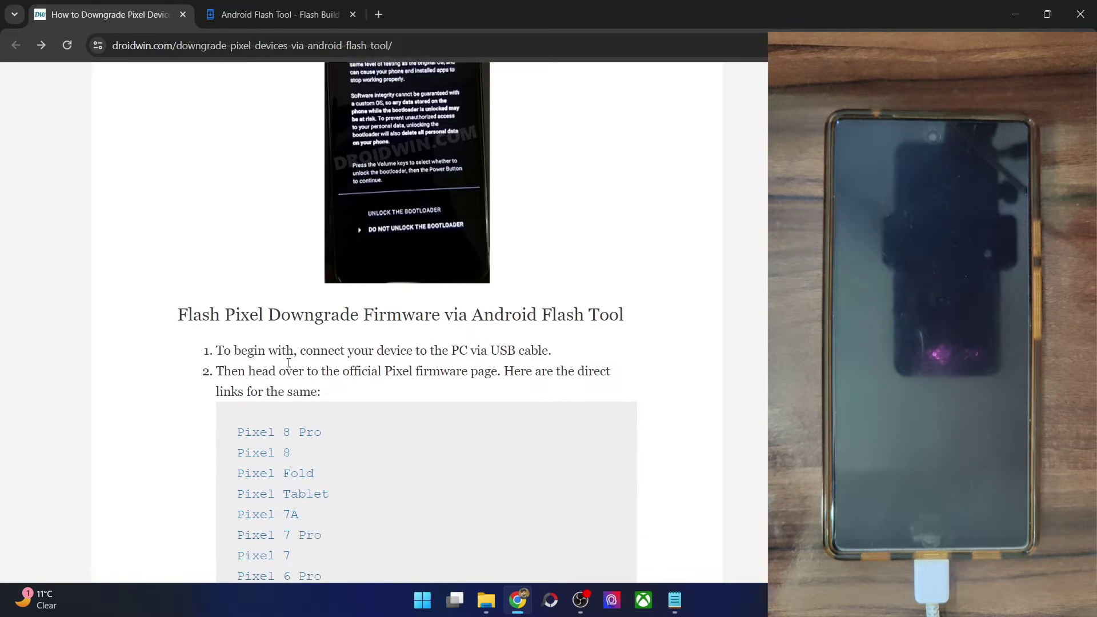
Step: Open the guide's Pixel 6A firmware link in a new tab and switch to that page
{"action": "scroll", "coordinate": [288, 366], "scroll_direction": "down", "scroll_amount": 4}
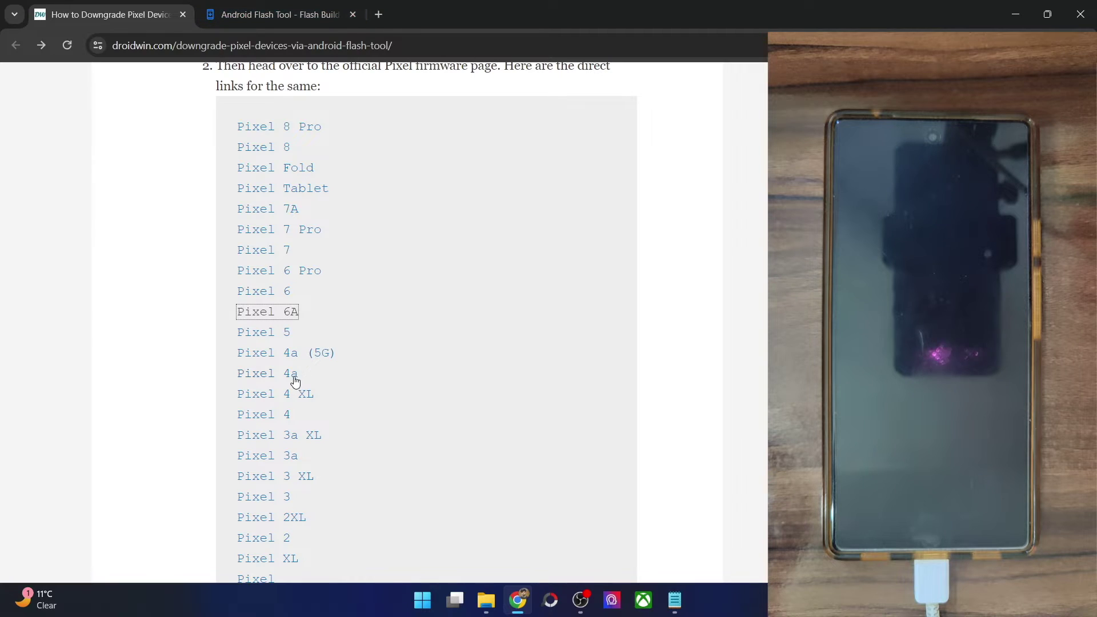
{"action": "right_click", "coordinate": [272, 313]}
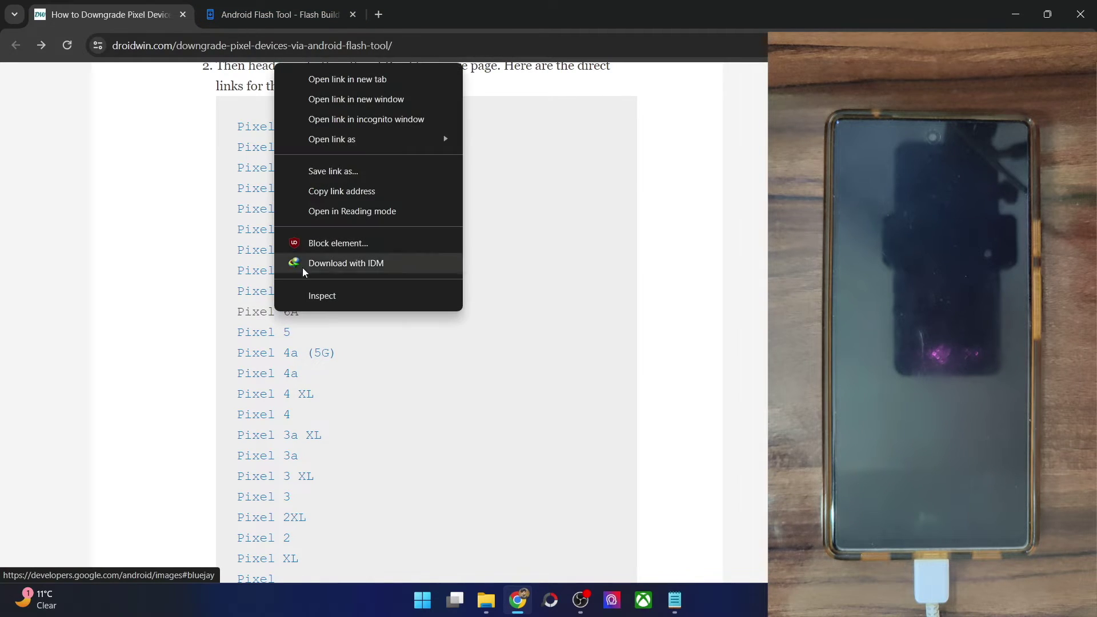
{"action": "left_click", "coordinate": [362, 83]}
{"action": "left_click", "coordinate": [454, 23]}
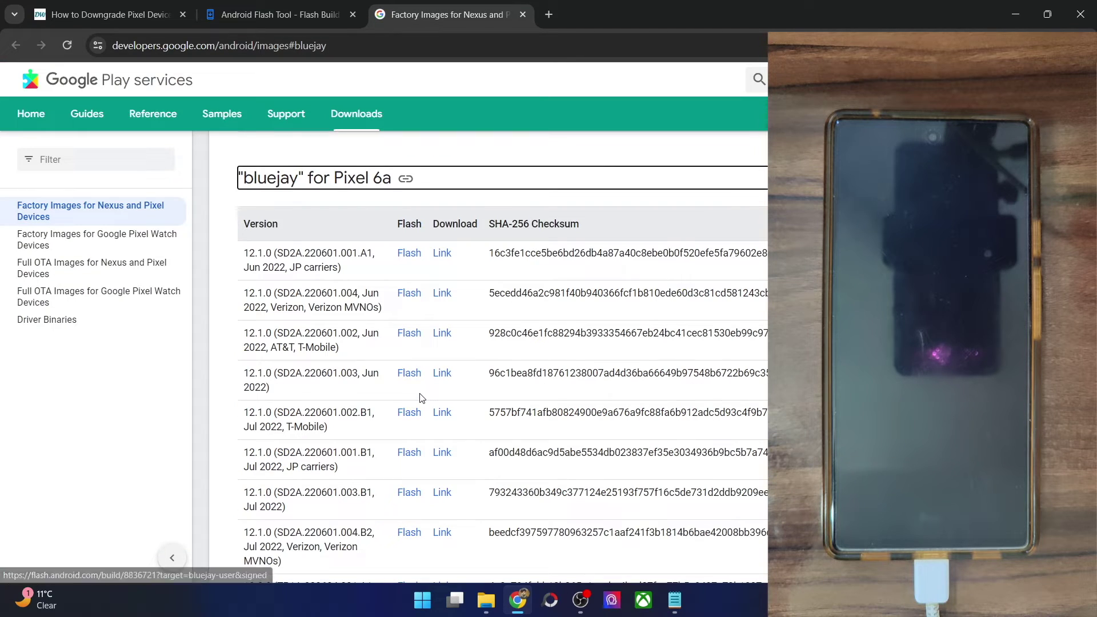
Step: Find build 13.0.0 (TQ3A.230901.001, Sep 2023) in the "bluejay" factory image list and highlight its version entry
{"action": "scroll", "coordinate": [347, 369], "scroll_direction": "down", "scroll_amount": 10}
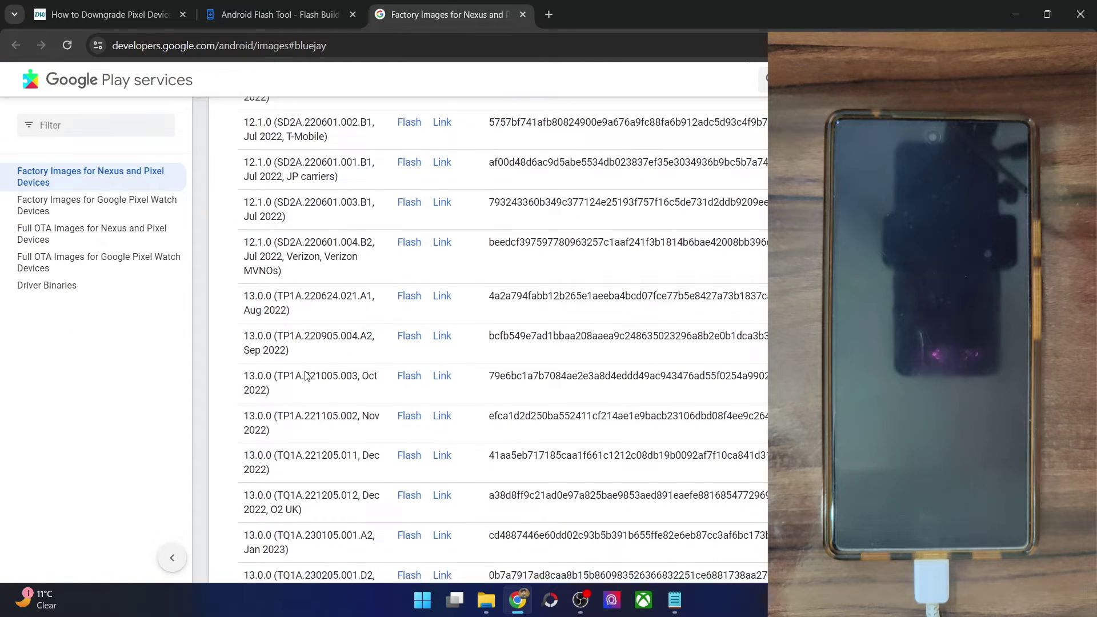
{"action": "scroll", "coordinate": [307, 372], "scroll_direction": "down", "scroll_amount": 4}
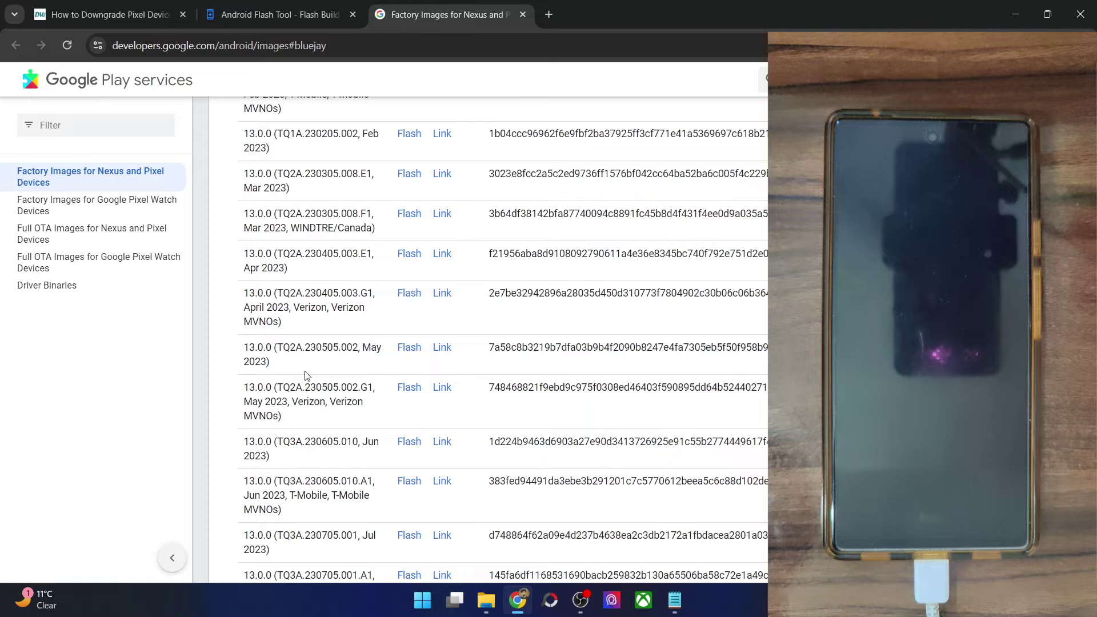
{"action": "scroll", "coordinate": [306, 371], "scroll_direction": "down", "scroll_amount": 3}
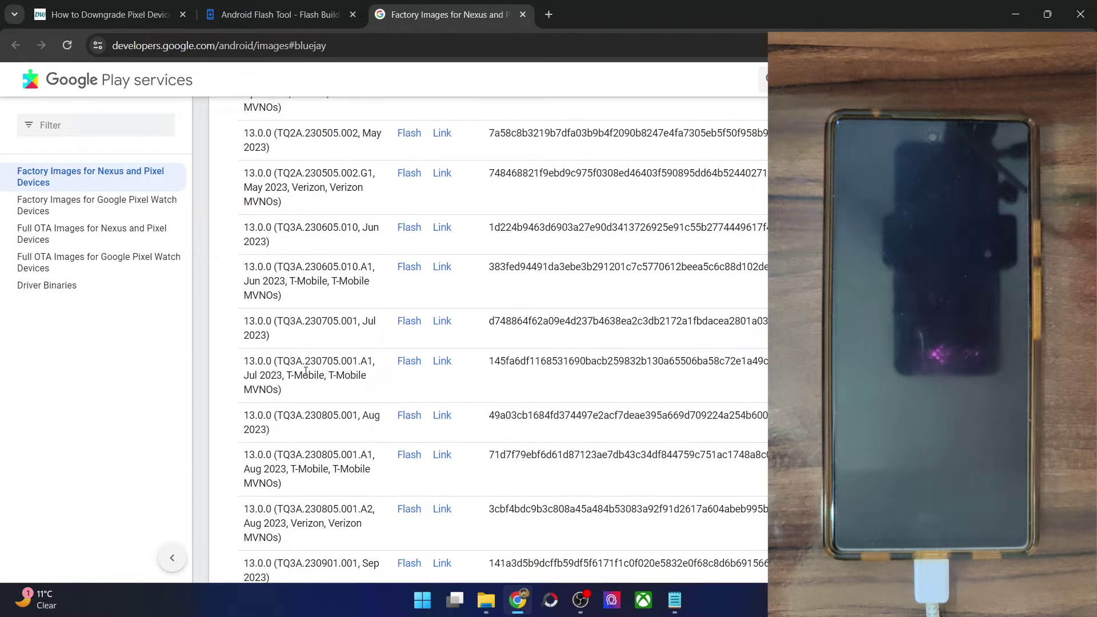
{"action": "scroll", "coordinate": [306, 371], "scroll_direction": "down", "scroll_amount": 3}
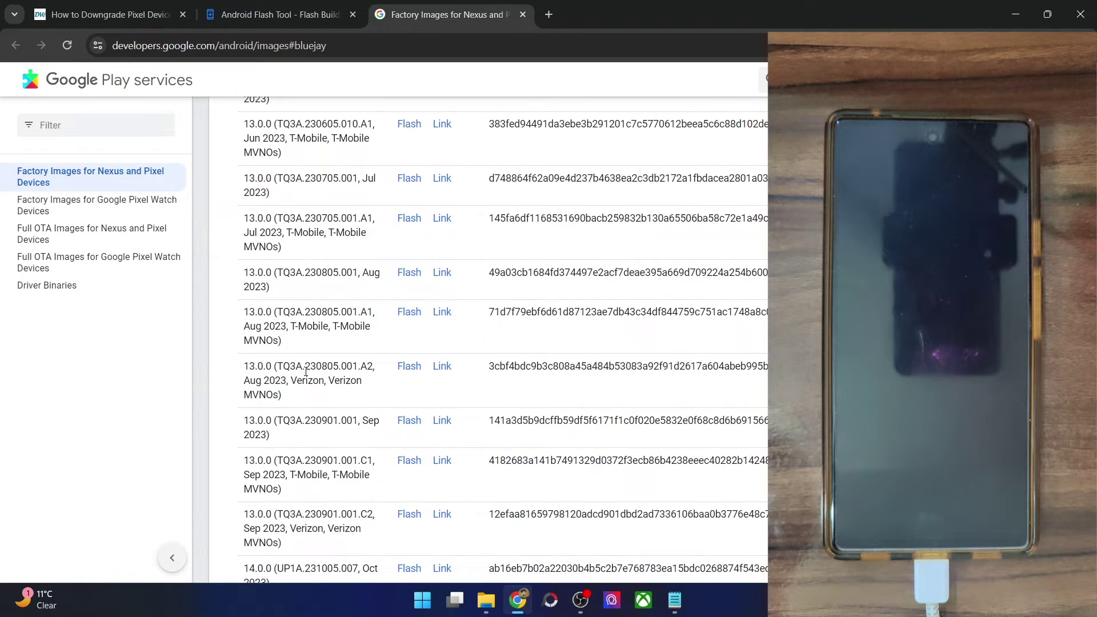
{"action": "scroll", "coordinate": [306, 372], "scroll_direction": "down", "scroll_amount": 3}
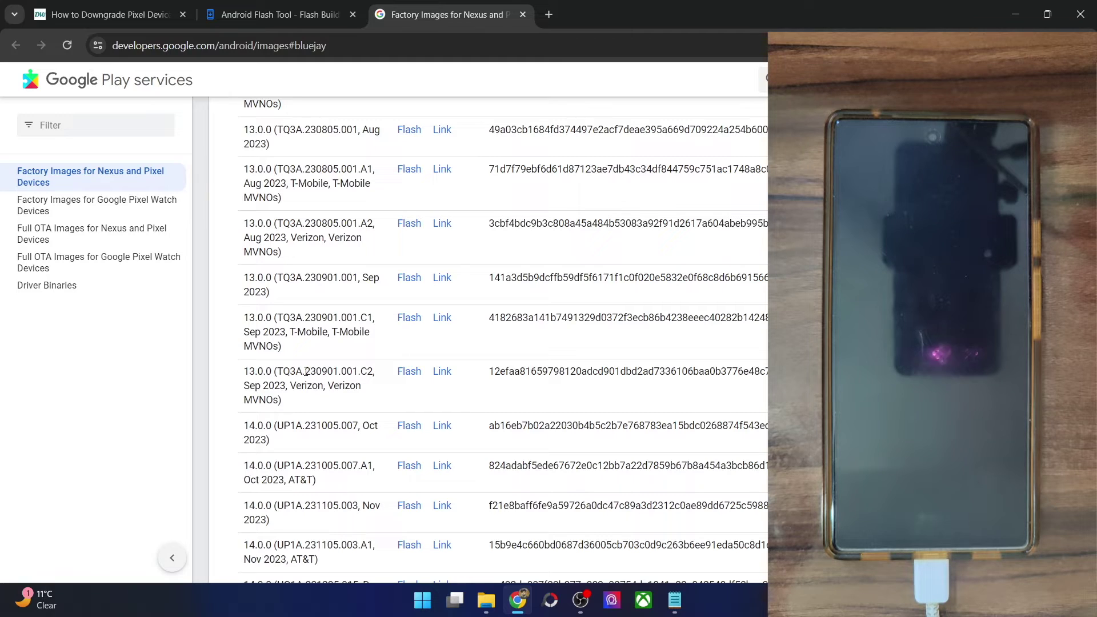
{"action": "triple_click", "coordinate": [256, 294]}
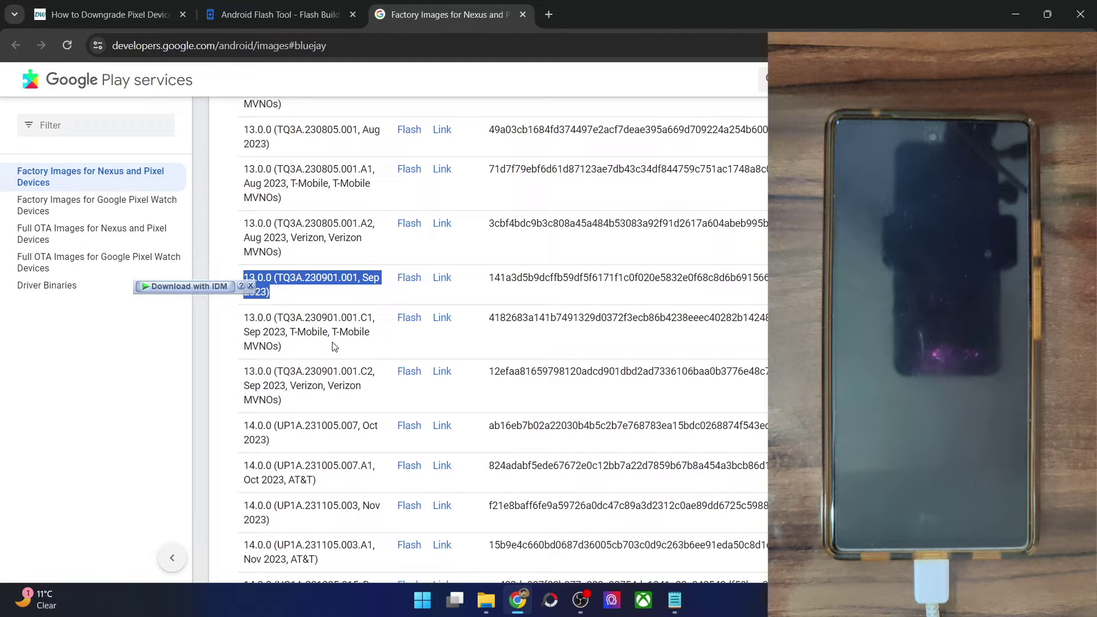
{"action": "left_click", "coordinate": [310, 330]}
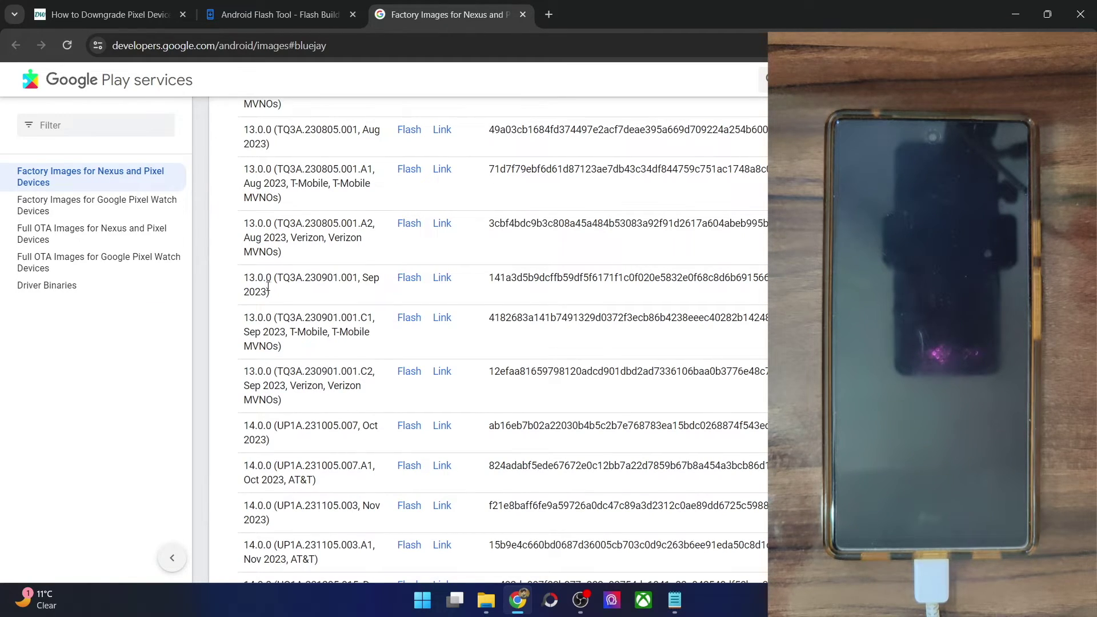
{"action": "triple_click", "coordinate": [242, 279]}
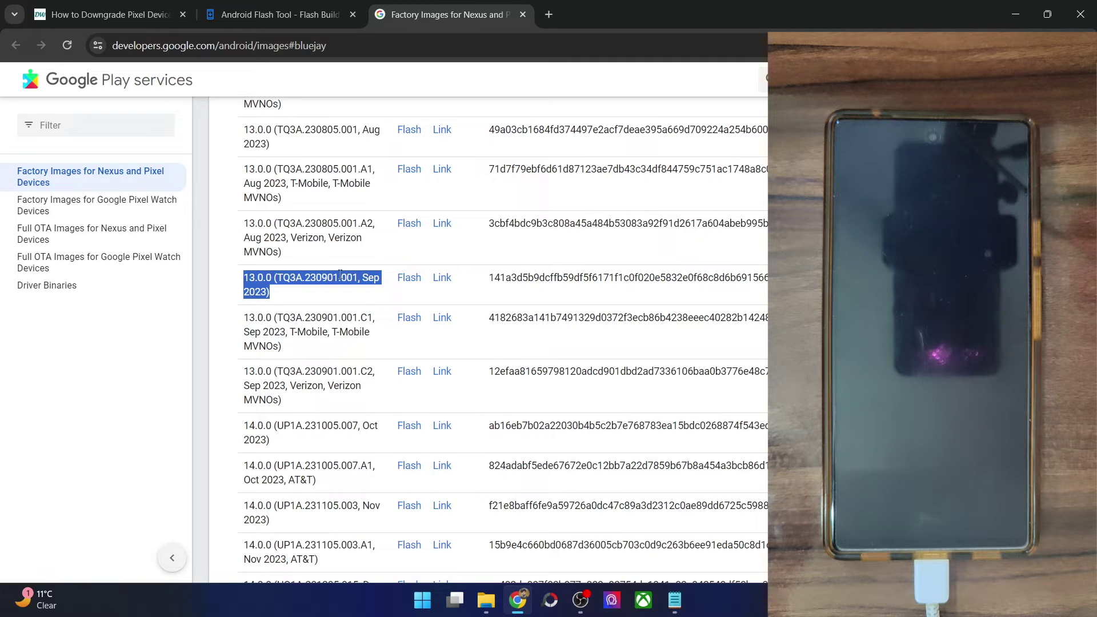
Step: Switch to File Explorer and view the firmware files in bluejay-tq3a.230901.001, inside the extracted factory image folder under Compressed
{"action": "left_click", "coordinate": [490, 608]}
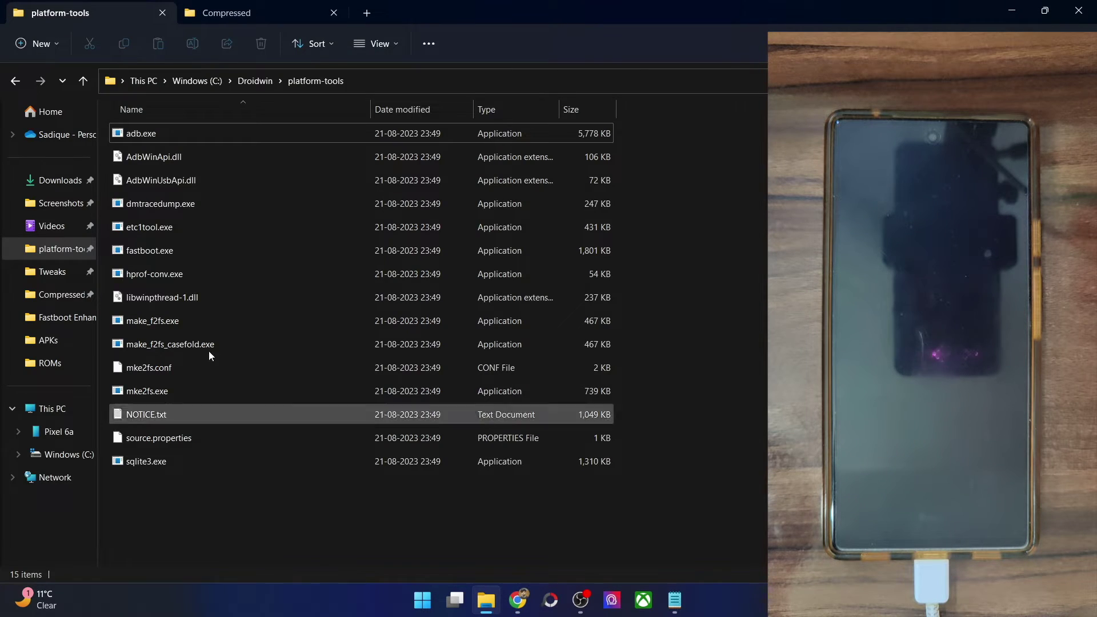
{"action": "left_click", "coordinate": [227, 15]}
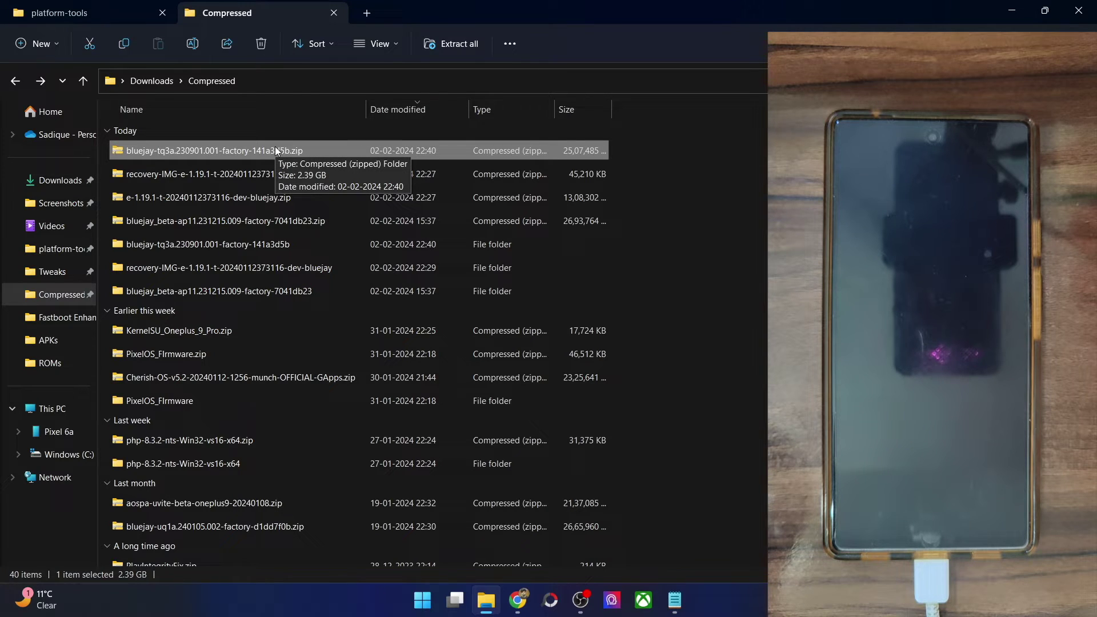
{"action": "double_click", "coordinate": [233, 243]}
{"action": "double_click", "coordinate": [213, 153]}
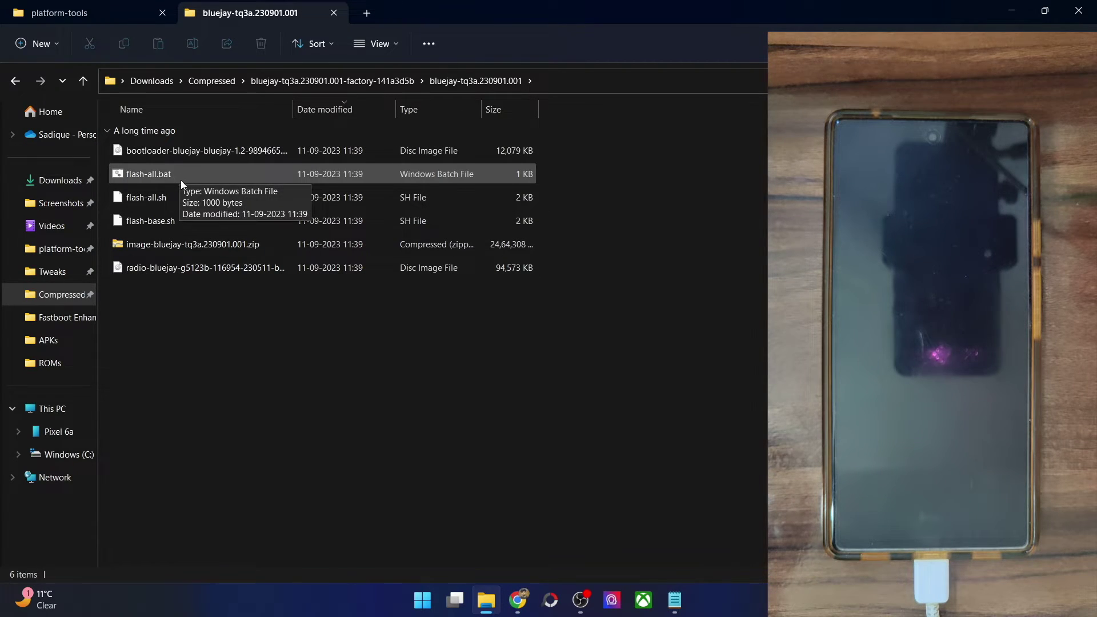
{"action": "left_click_drag", "start_coordinate": [603, 320], "coordinate": [461, 159]}
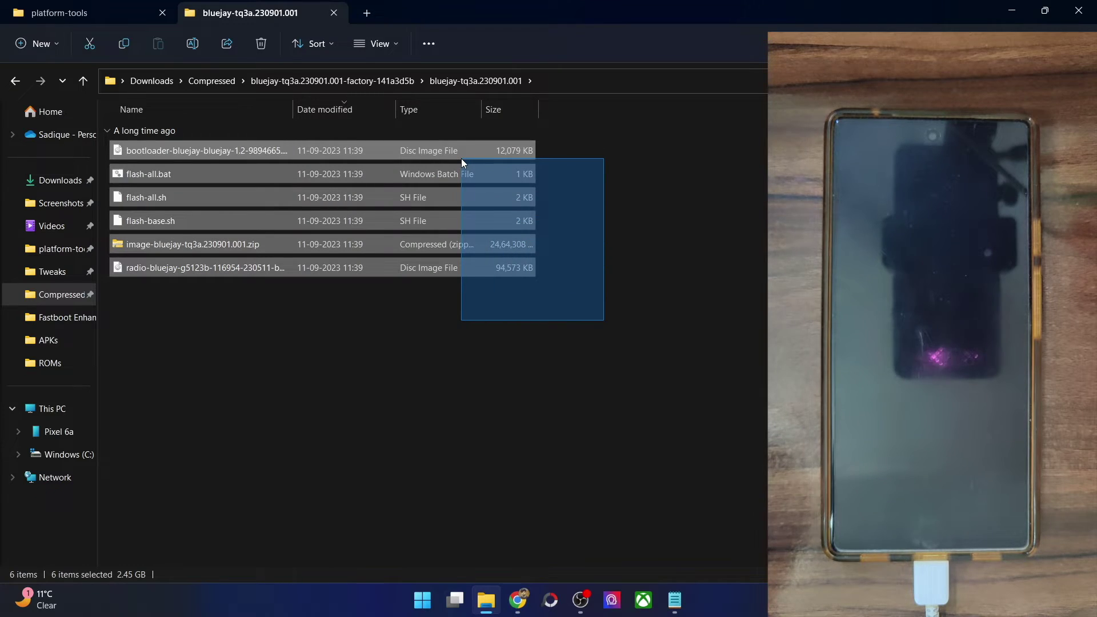
{"action": "left_click", "coordinate": [645, 330]}
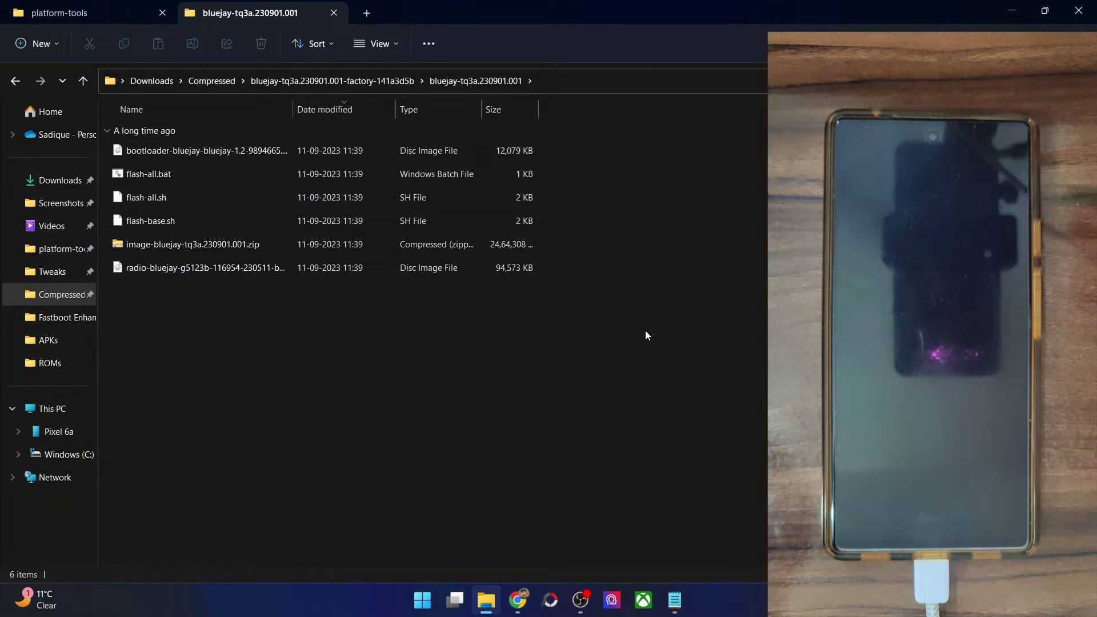
{"action": "left_click", "coordinate": [17, 82]}
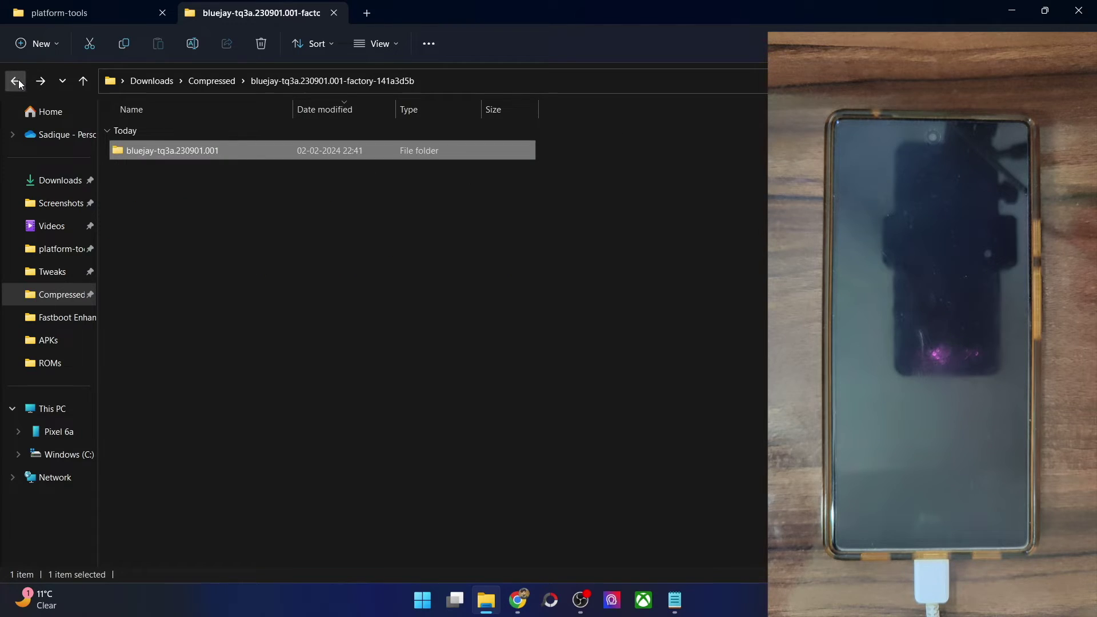
{"action": "double_click", "coordinate": [232, 150]}
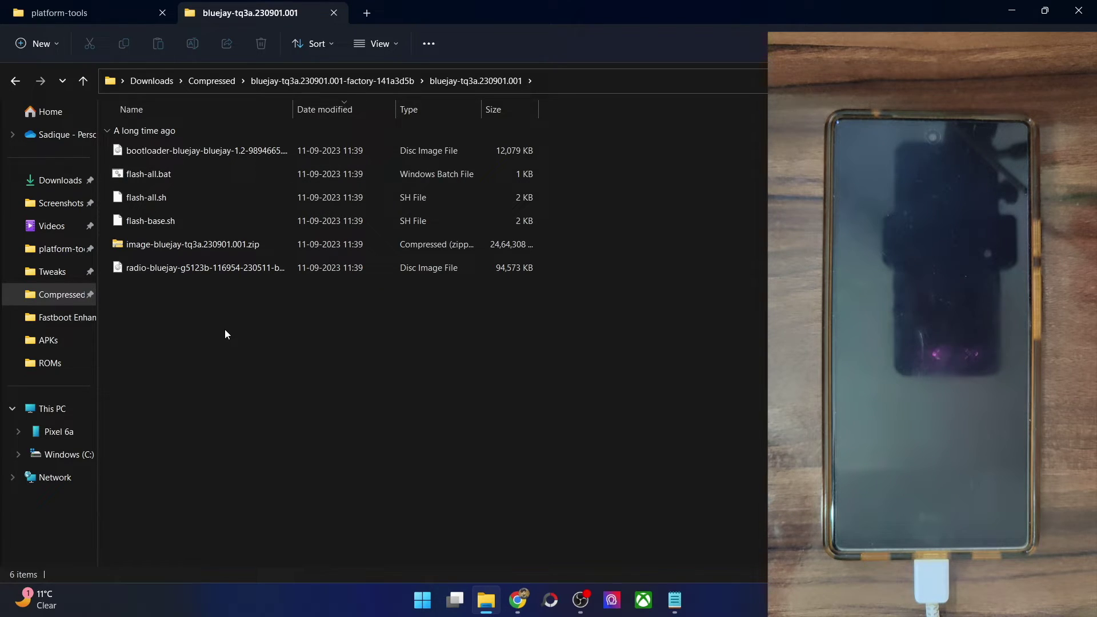
Step: Open flash-all.bat in Notepad++, highlight "bootloader" in the image name on line 17, and move the window clear of the file names
{"action": "right_click", "coordinate": [195, 176]}
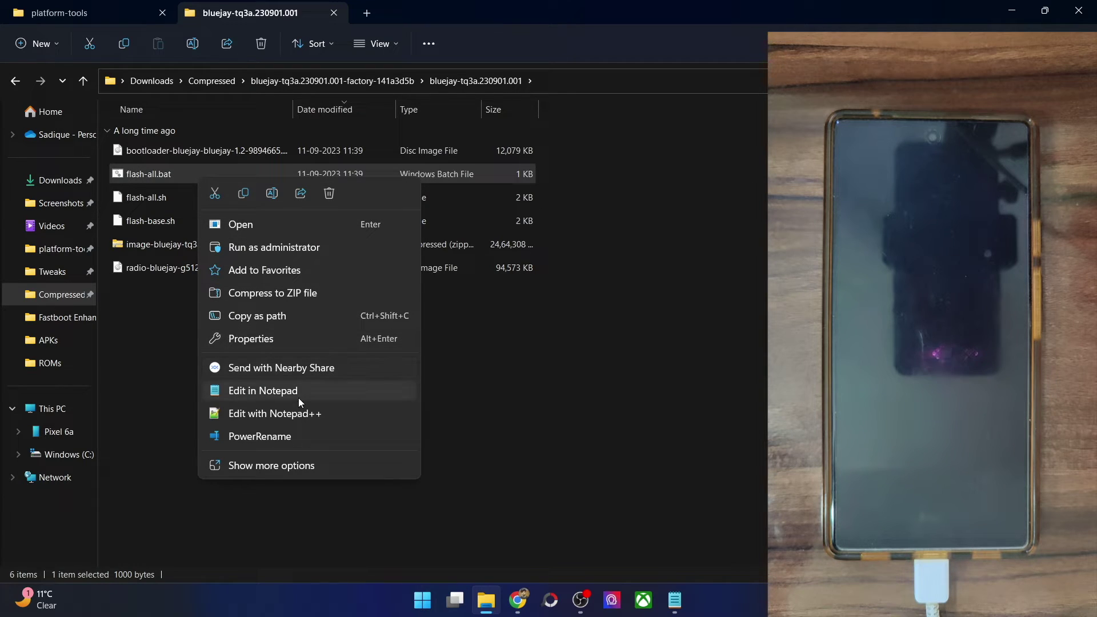
{"action": "left_click", "coordinate": [298, 413]}
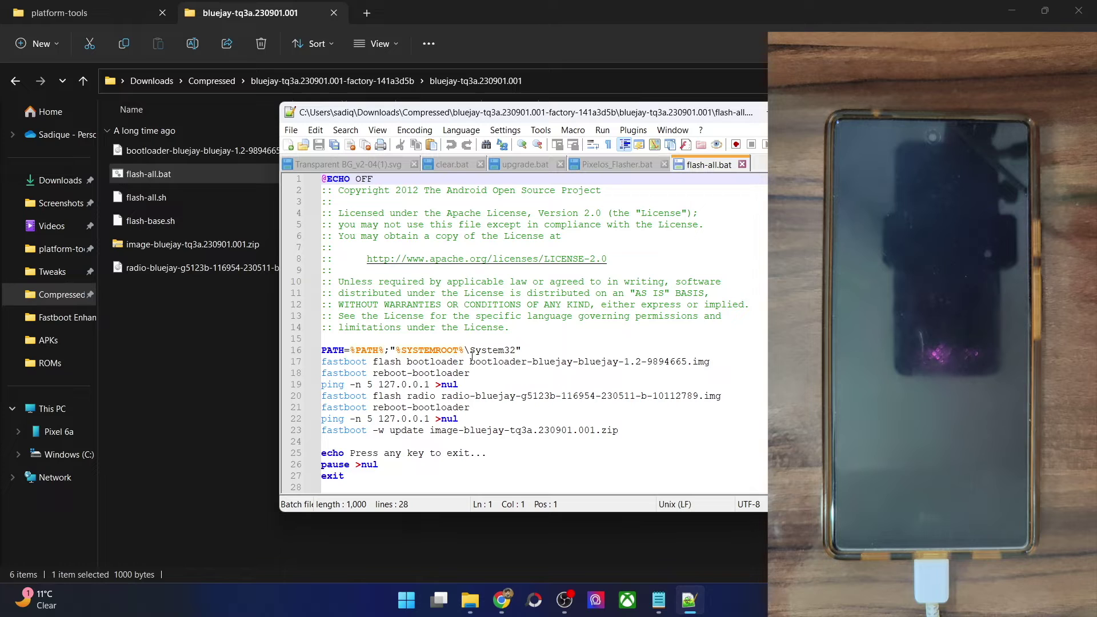
{"action": "double_click", "coordinate": [502, 361]}
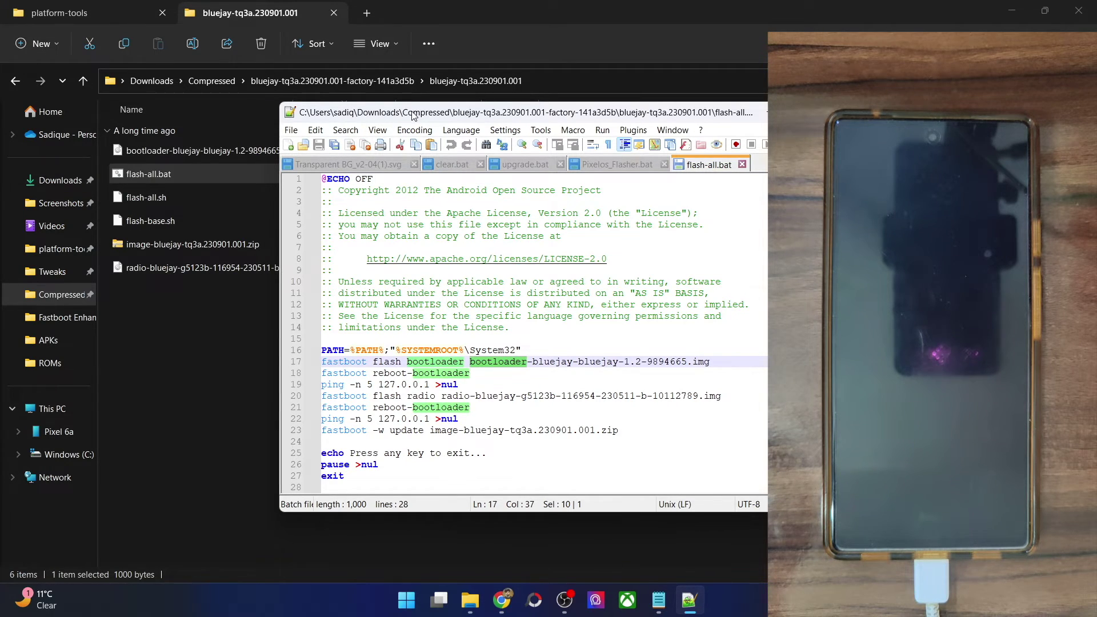
{"action": "left_click_drag", "start_coordinate": [414, 114], "coordinate": [481, 176]}
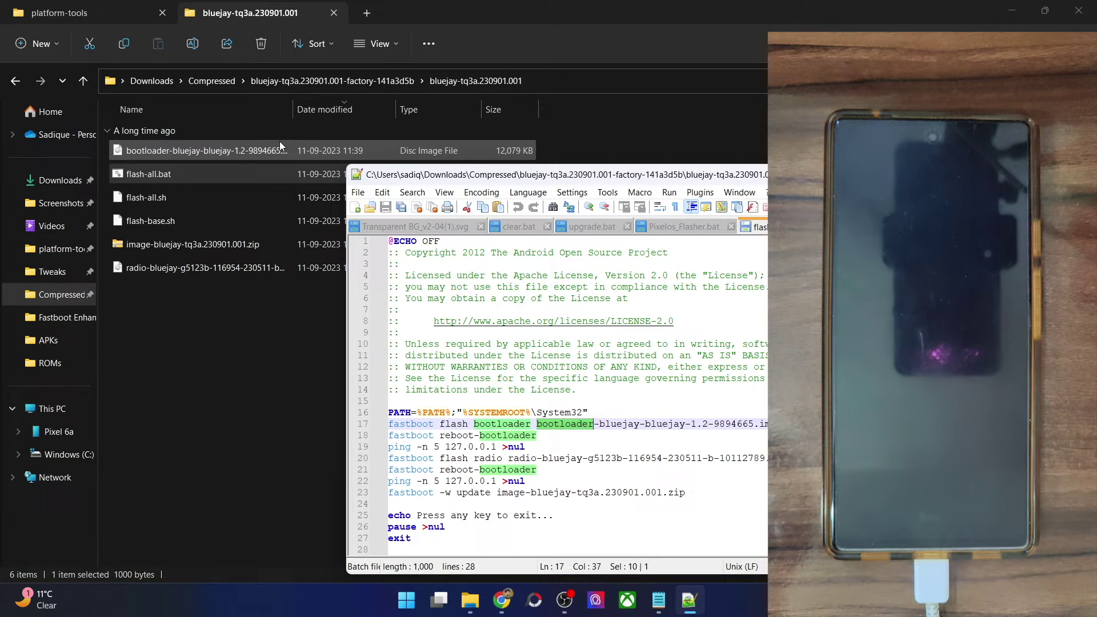
Step: Go through the script's remaining fastboot commands, highlighting the bootloader reboot line, the radio image name and "fastboot -w"
{"action": "triple_click", "coordinate": [437, 435]}
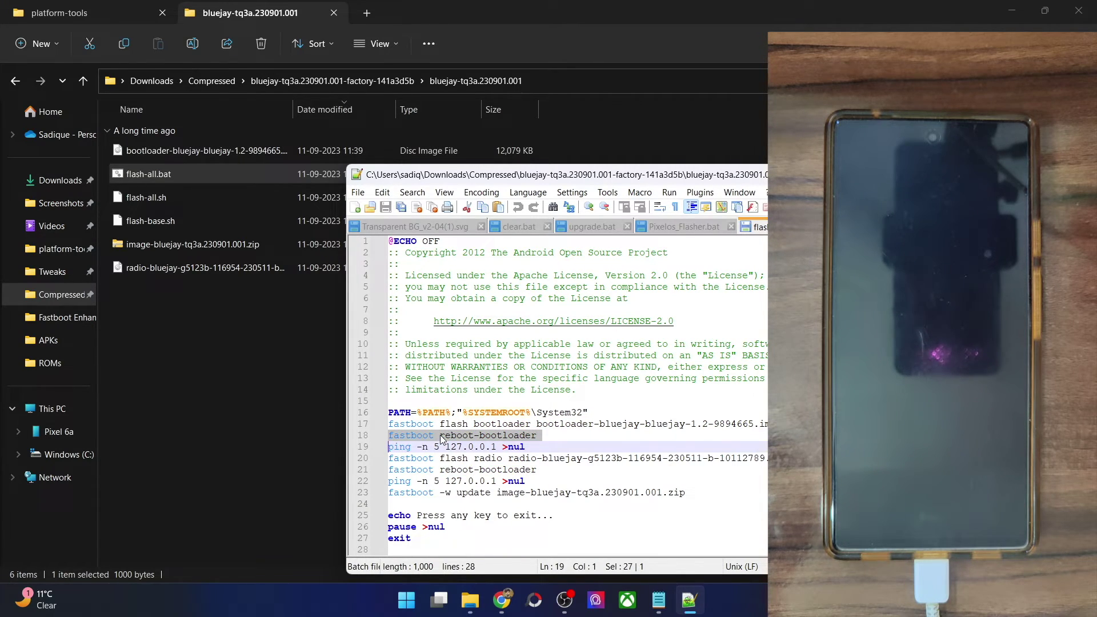
{"action": "double_click", "coordinate": [515, 459]}
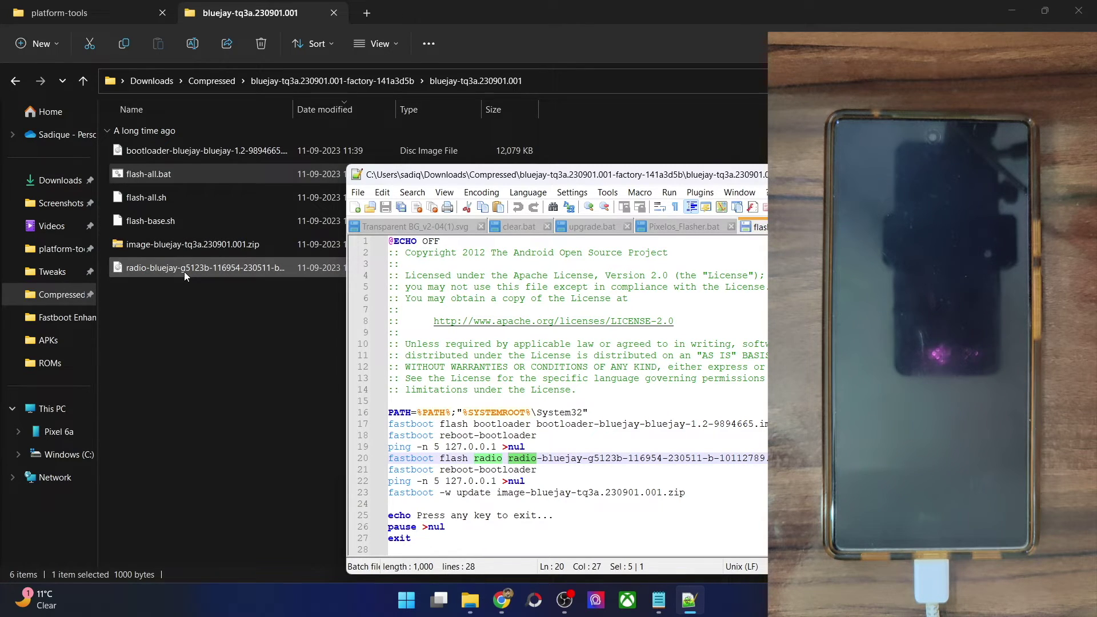
{"action": "double_click", "coordinate": [460, 470]}
{"action": "left_click", "coordinate": [448, 492]}
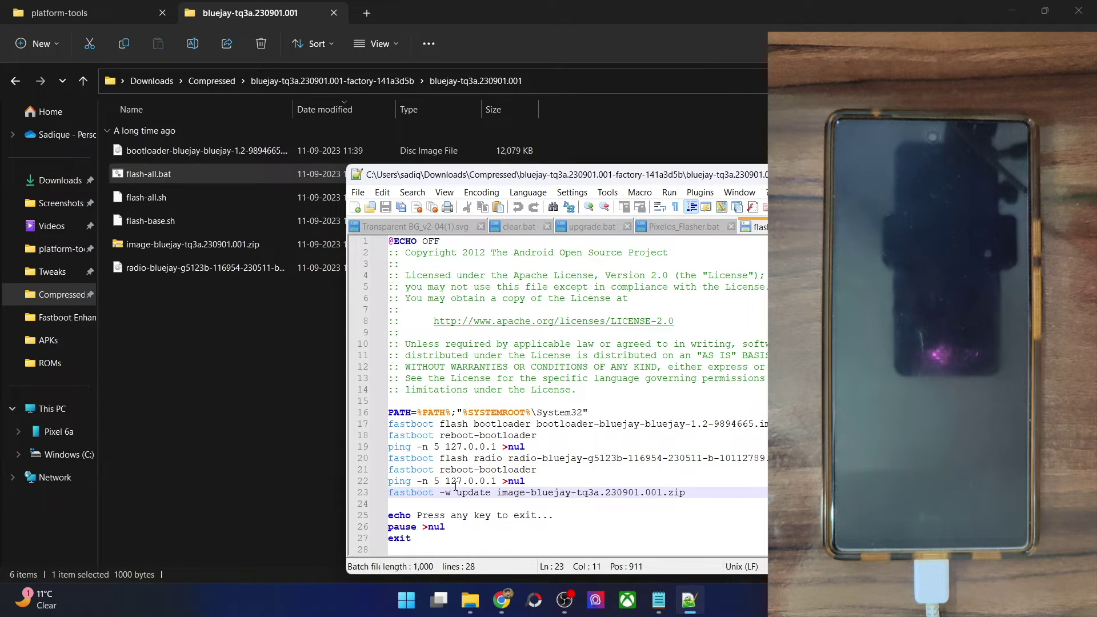
{"action": "left_click_drag", "start_coordinate": [450, 495], "coordinate": [388, 493]}
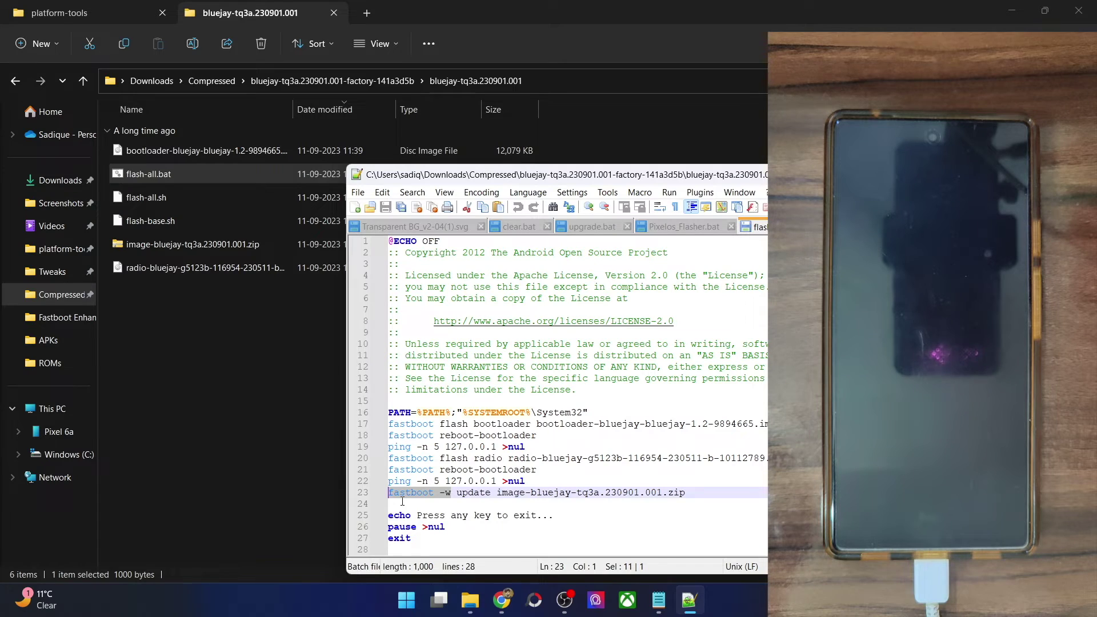
Step: Return to File Explorer and open image-bluejay-tq3a.230901.001.zip to view the partition images inside
{"action": "left_click", "coordinate": [215, 246]}
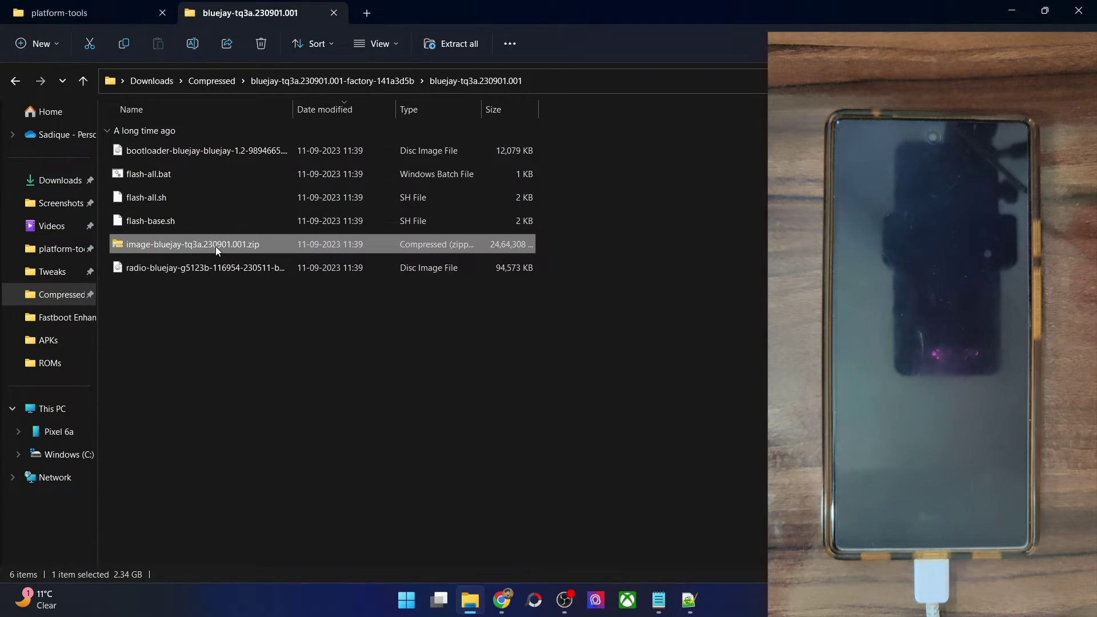
{"action": "double_click", "coordinate": [215, 245]}
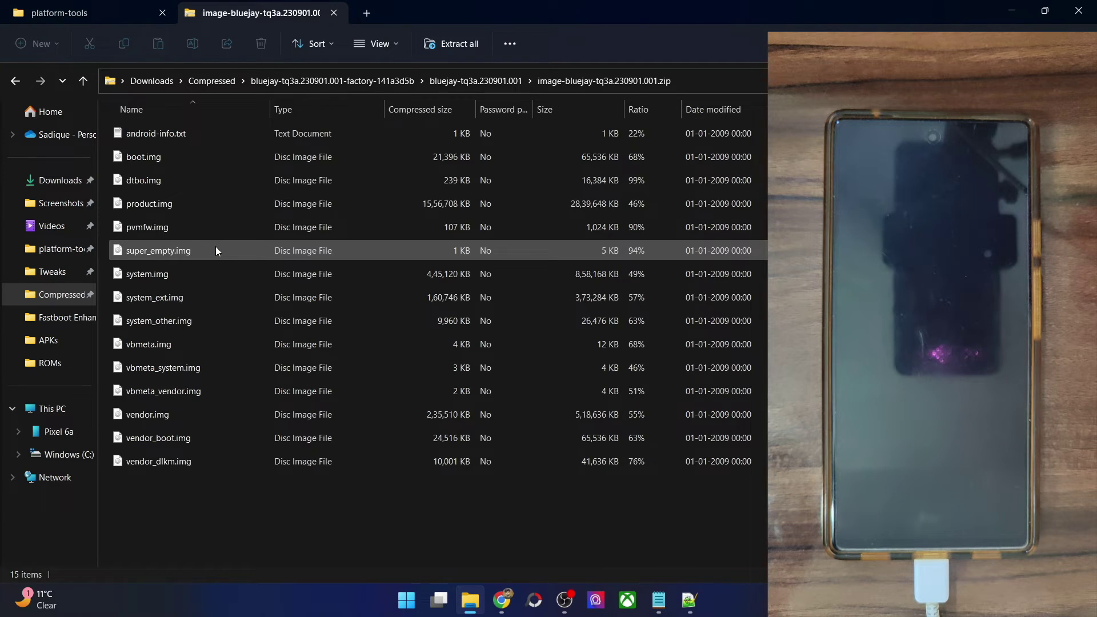
Step: Check the zip's partition images against the script's update command in Notepad++, and return to the bluejay-tq3a.230901.001 folder in File Explorer
{"action": "mouse_move", "coordinate": [765, 510]}
{"action": "left_mouse_down"}
{"action": "mouse_move", "coordinate": [685, 417]}
{"action": "mouse_move", "coordinate": [613, 205]}
{"action": "mouse_move", "coordinate": [567, 133]}
{"action": "left_mouse_up"}
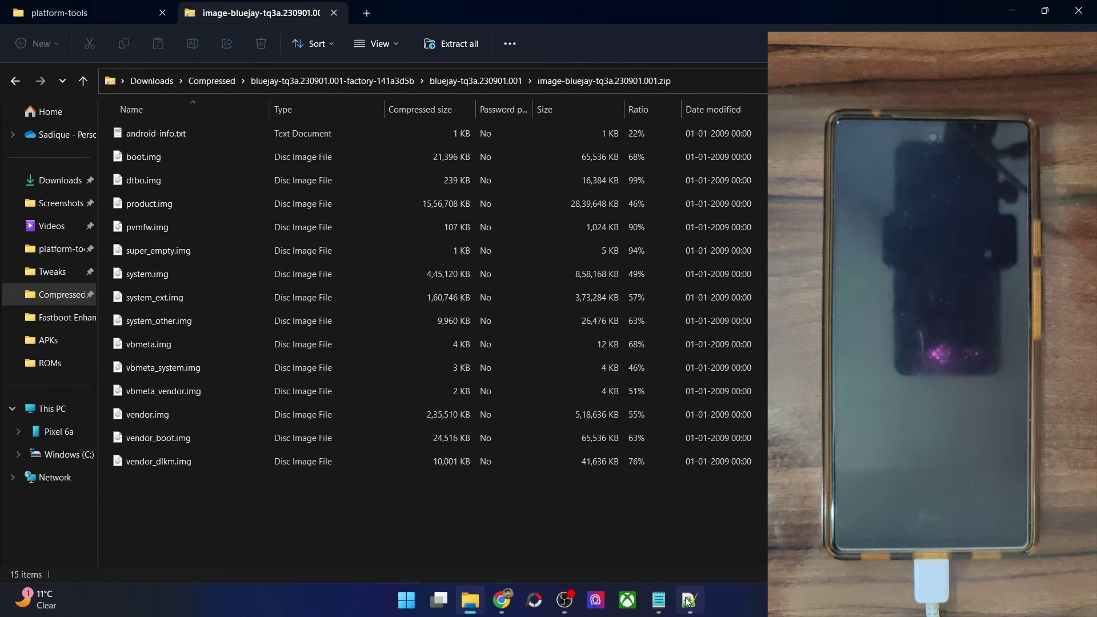
{"action": "left_click", "coordinate": [689, 600]}
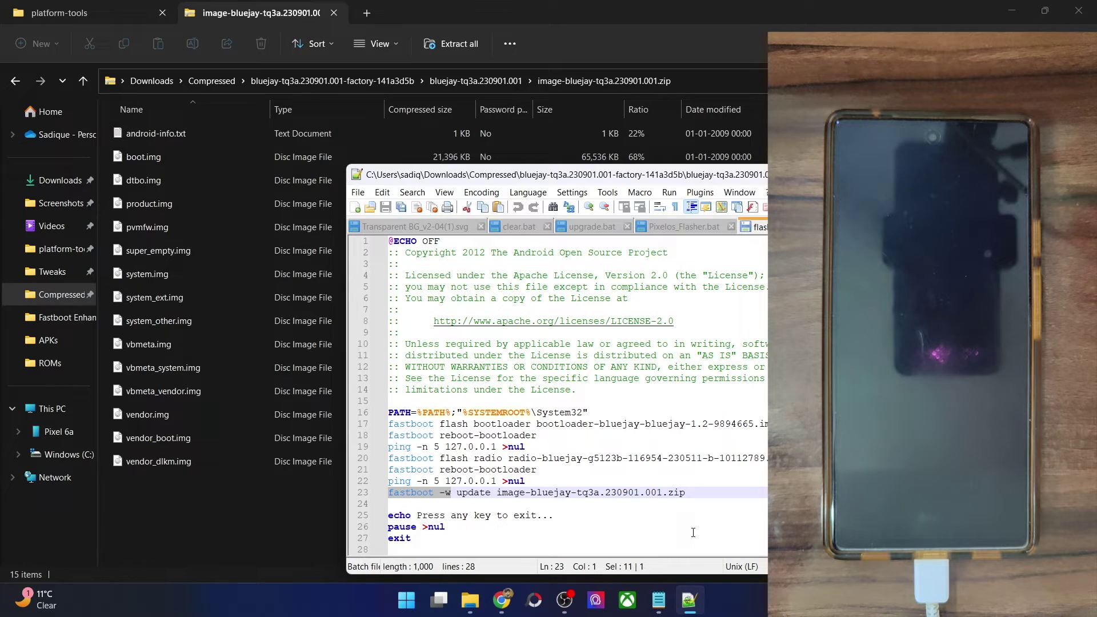
{"action": "key", "text": "alt+Tab"}
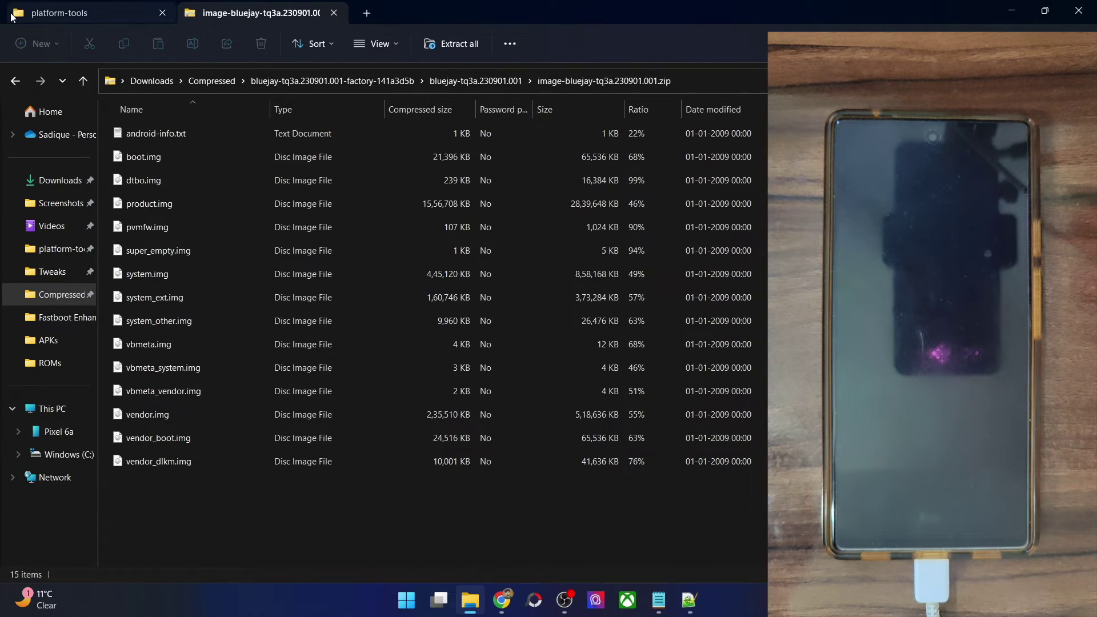
{"action": "left_click", "coordinate": [19, 86]}
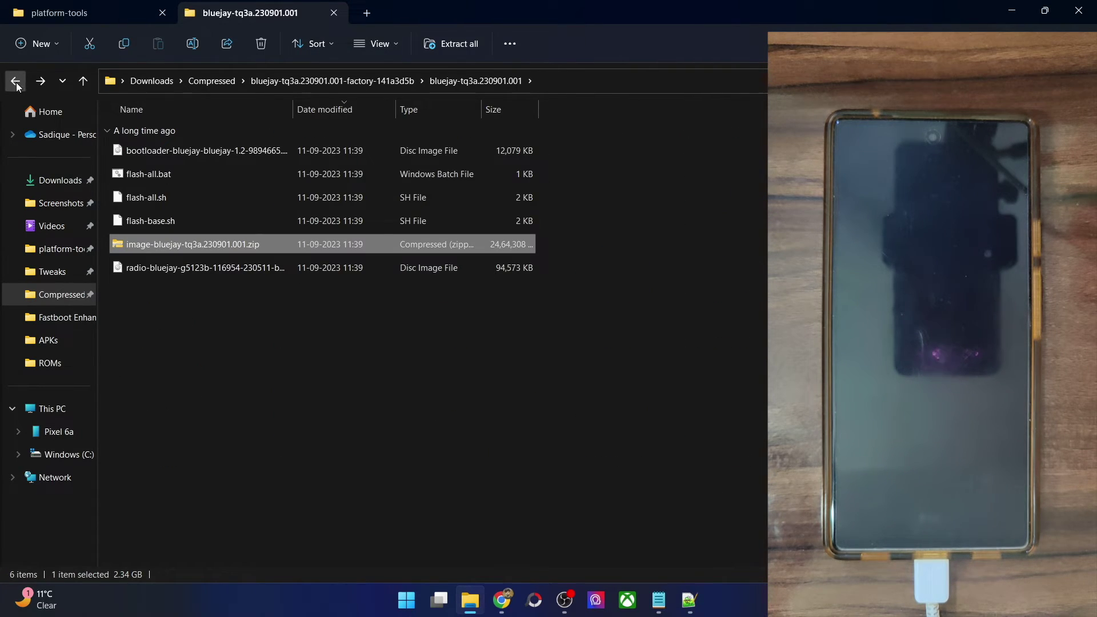
{"action": "left_click", "coordinate": [269, 363]}
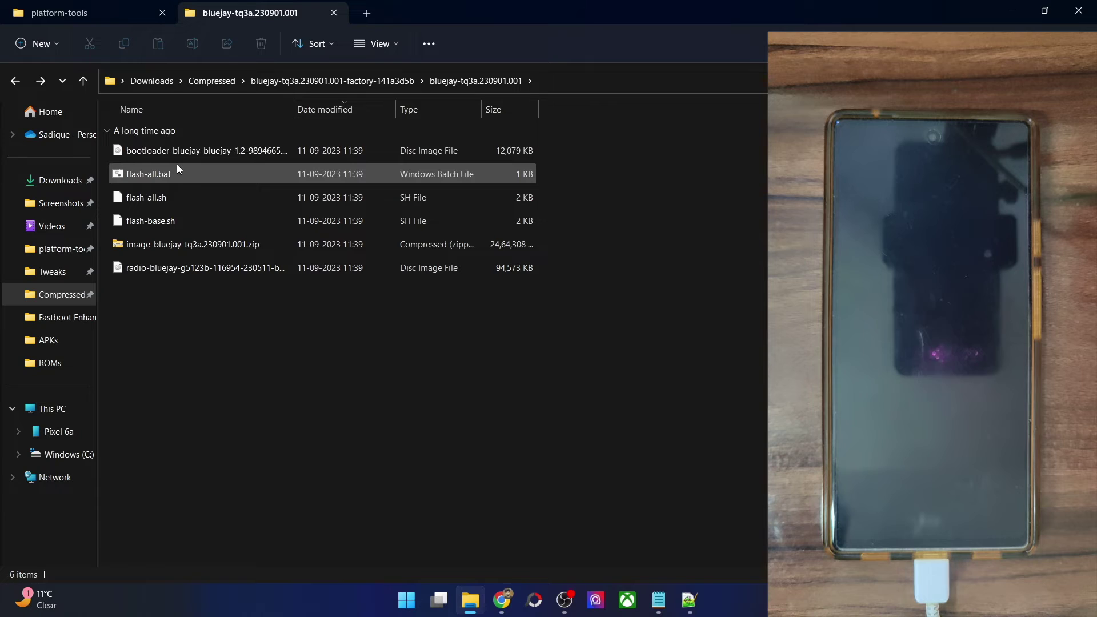
Step: Switch to Chrome and review the Droidwin downgrade guide, from the Android Flash Tool downsides to the USB Debugging and OEM Unlocking instructions
{"action": "left_click", "coordinate": [502, 598]}
{"action": "left_click", "coordinate": [136, 16]}
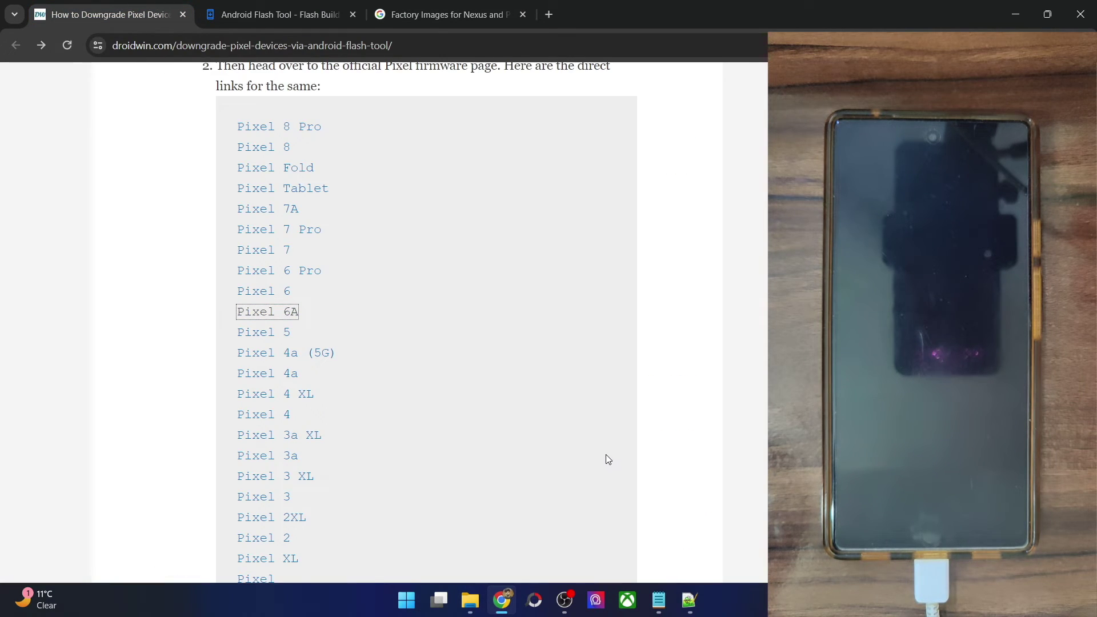
{"action": "scroll", "coordinate": [607, 444], "scroll_direction": "up", "scroll_amount": 8}
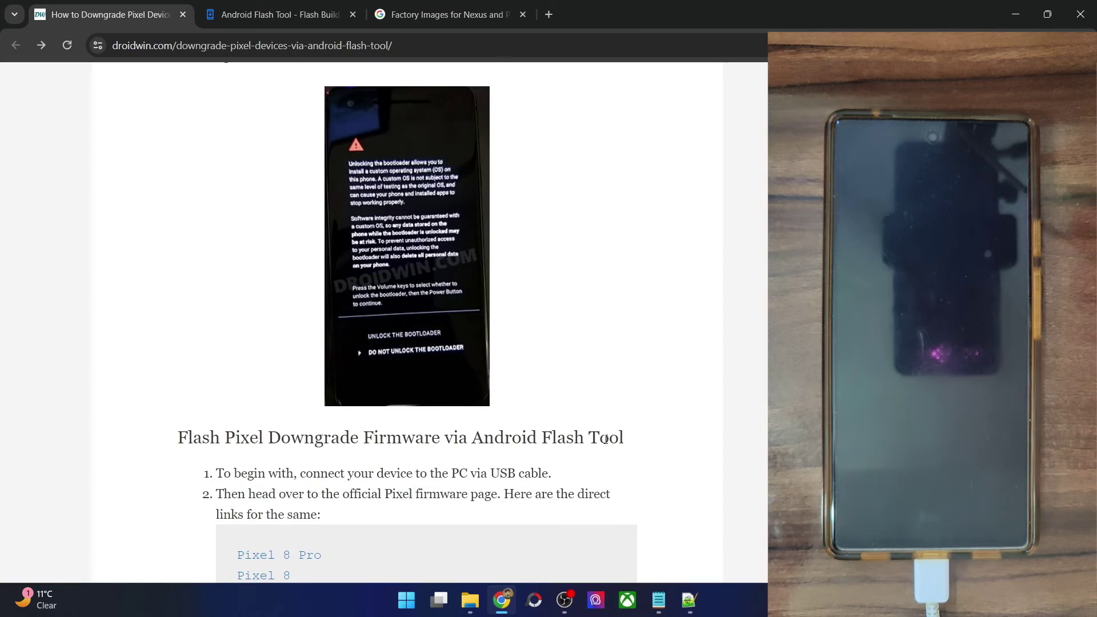
{"action": "scroll", "coordinate": [606, 439], "scroll_direction": "up", "scroll_amount": 15}
{"action": "scroll", "coordinate": [605, 439], "scroll_direction": "up", "scroll_amount": 20}
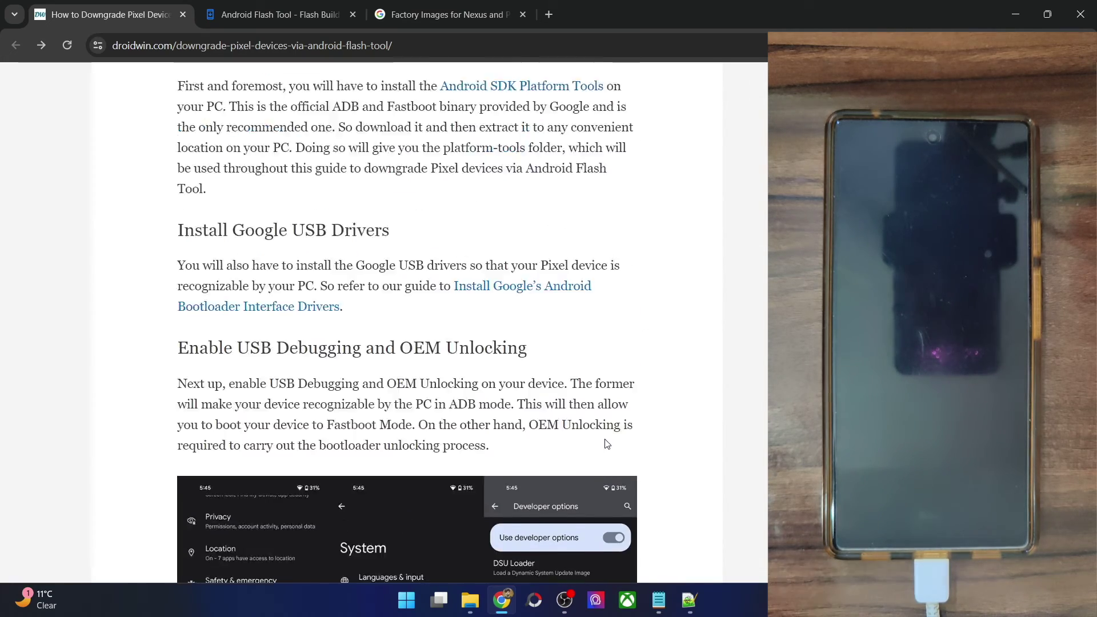
{"action": "scroll", "coordinate": [607, 444], "scroll_direction": "up", "scroll_amount": 10}
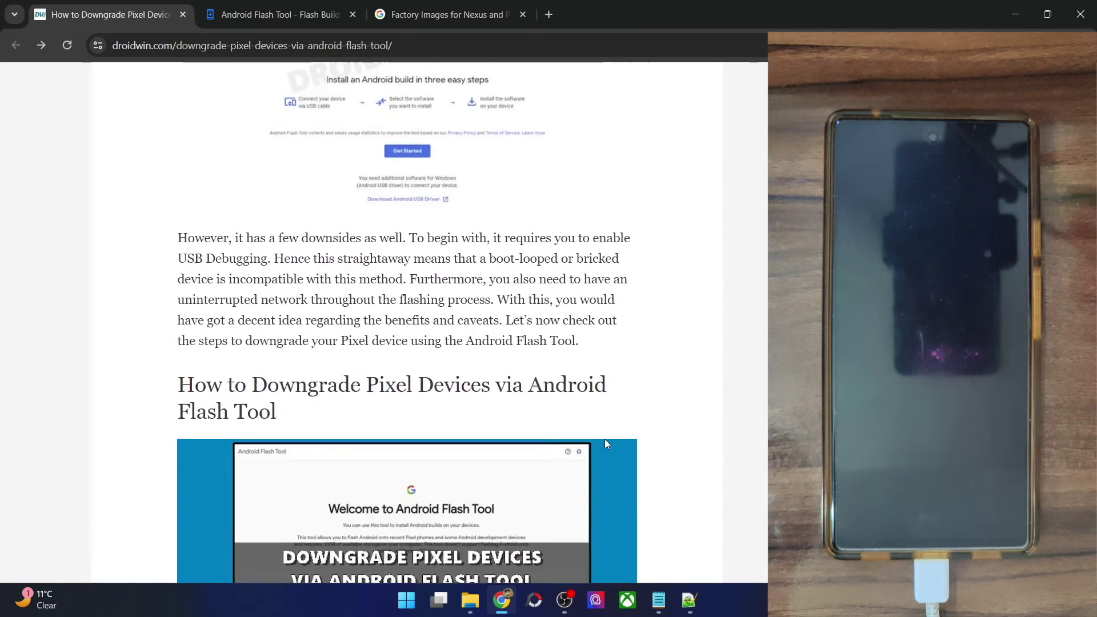
{"action": "scroll", "coordinate": [605, 439], "scroll_direction": "down", "scroll_amount": 5}
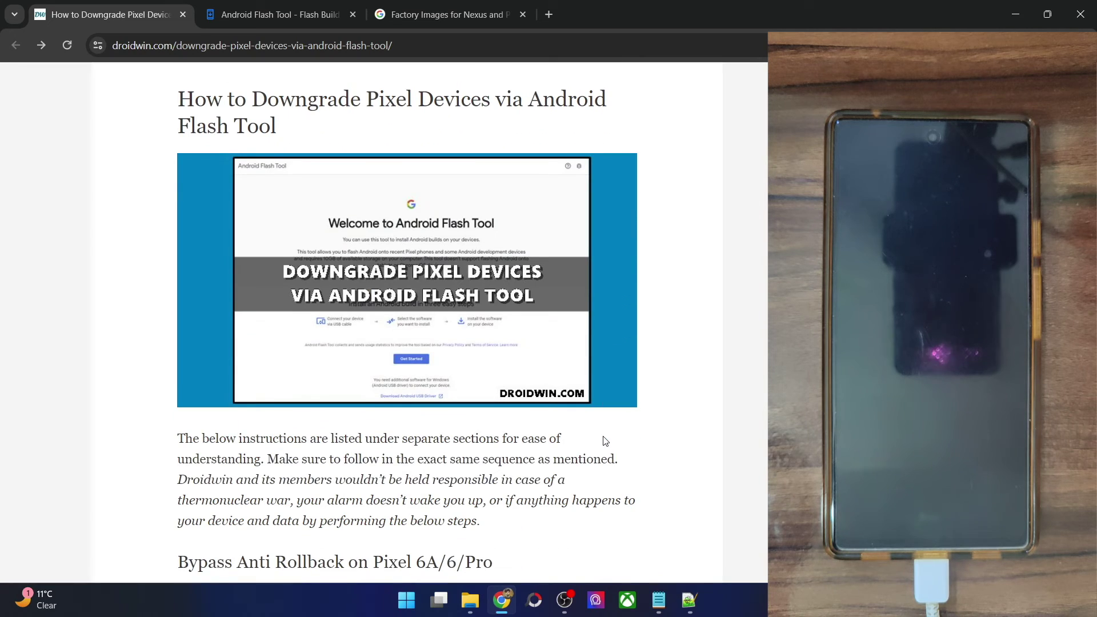
{"action": "scroll", "coordinate": [605, 441], "scroll_direction": "down", "scroll_amount": 15}
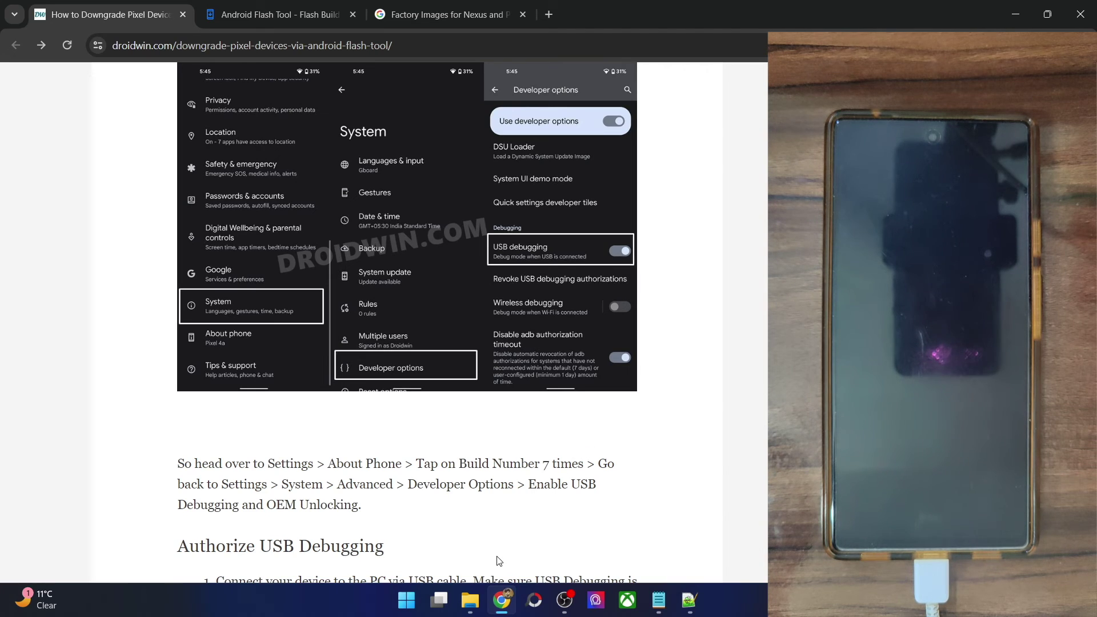
Step: Look over the firmware files in File Explorer, and return to Chrome to revisit the factory images list, the Android Flash Tool page and the guide
{"action": "left_click", "coordinate": [463, 607]}
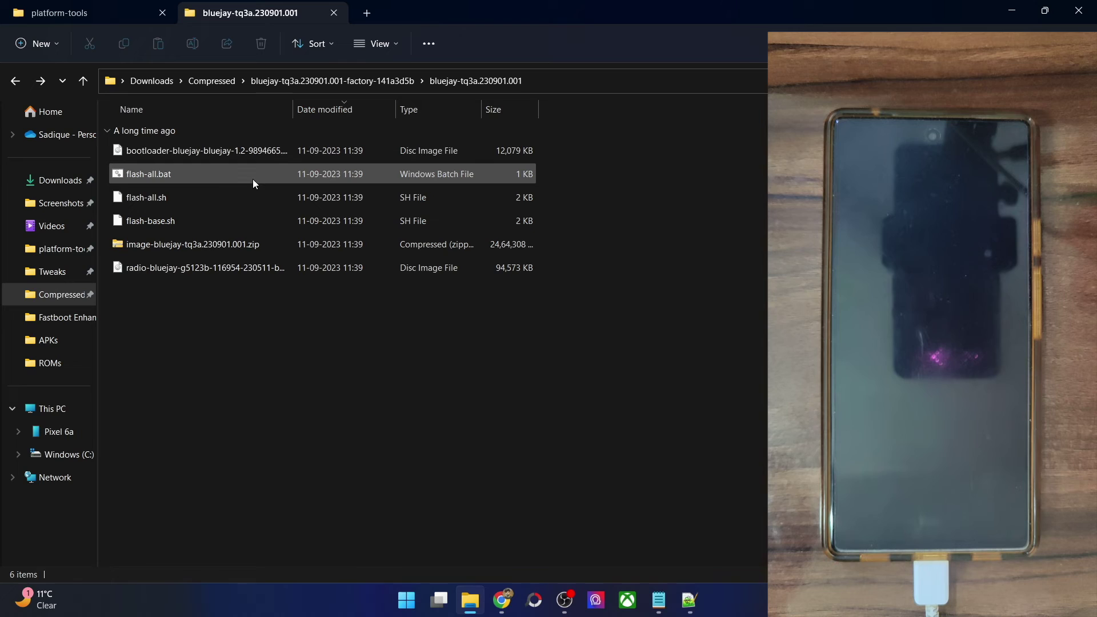
{"action": "left_click", "coordinate": [501, 607]}
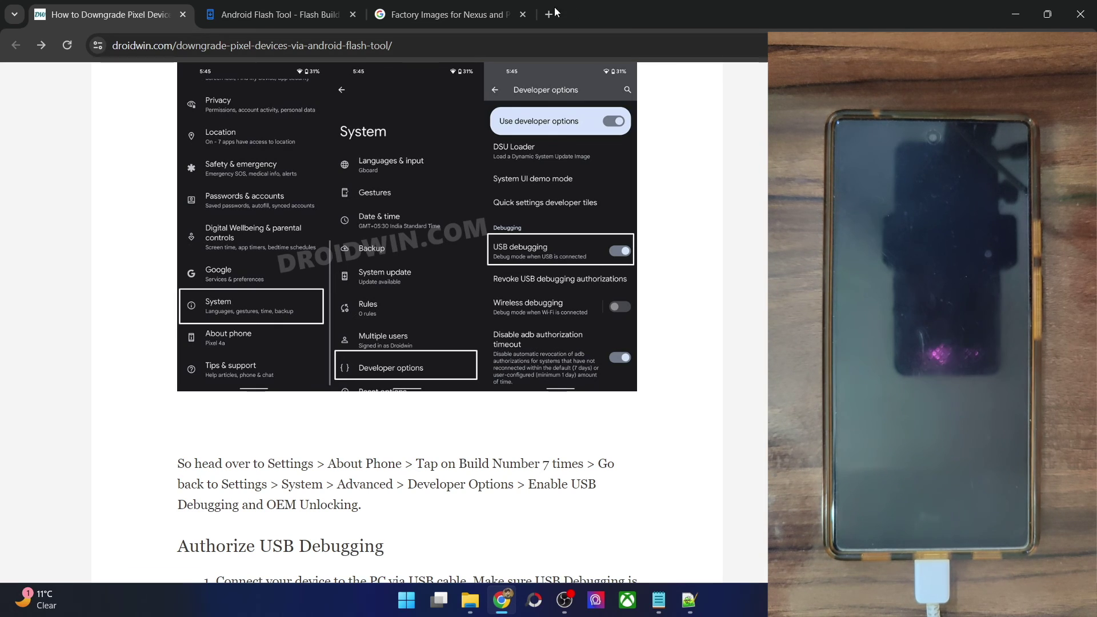
{"action": "left_click", "coordinate": [467, 13]}
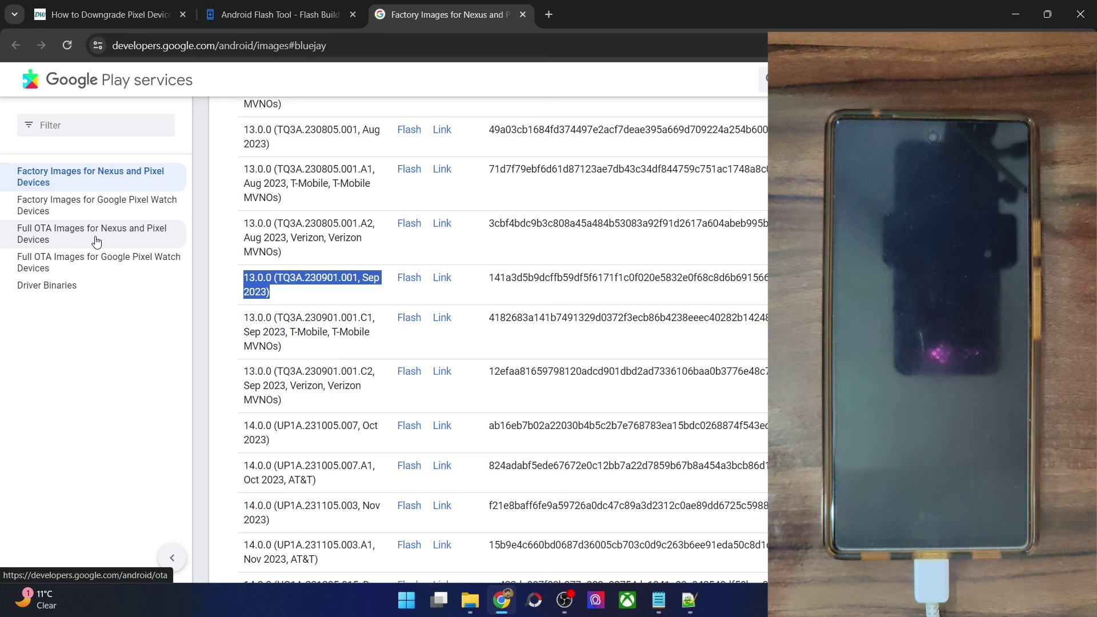
{"action": "left_click", "coordinate": [270, 25]}
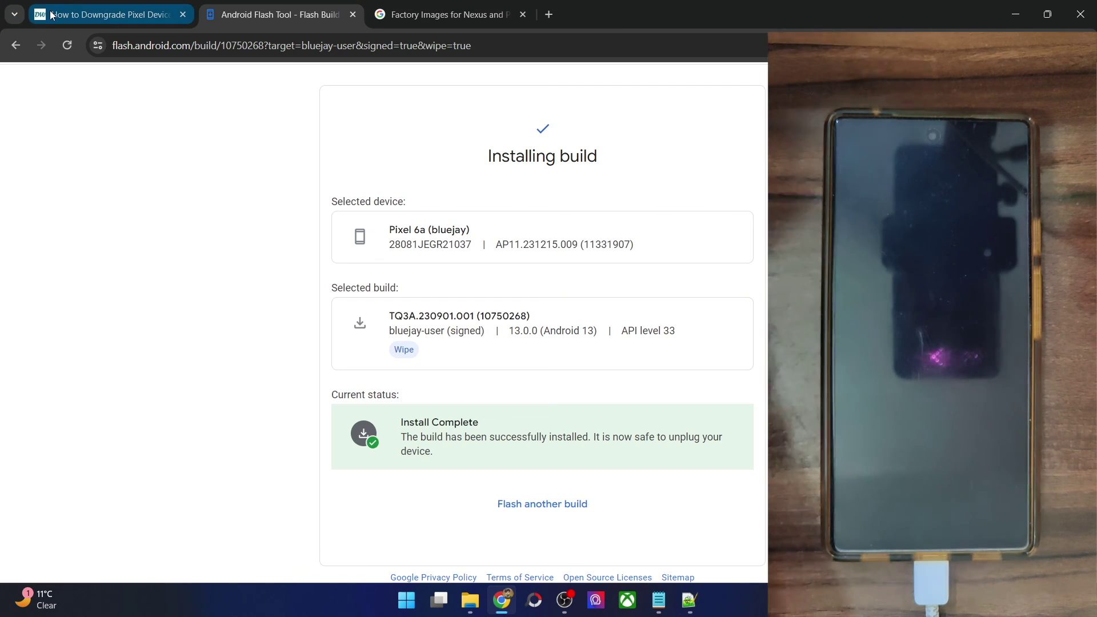
{"action": "left_click", "coordinate": [103, 14]}
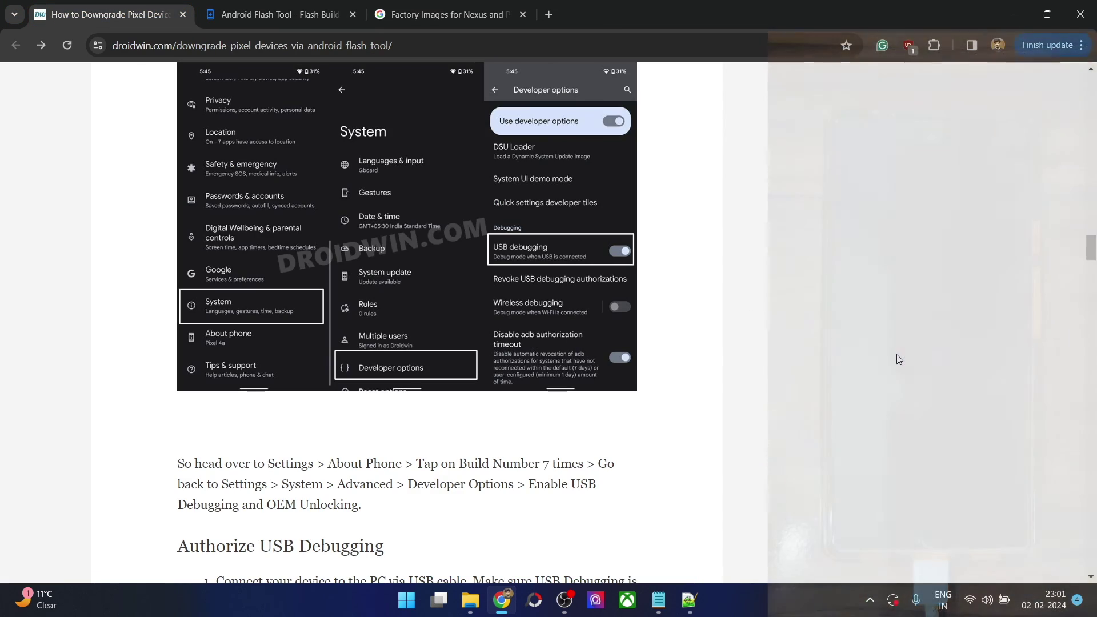